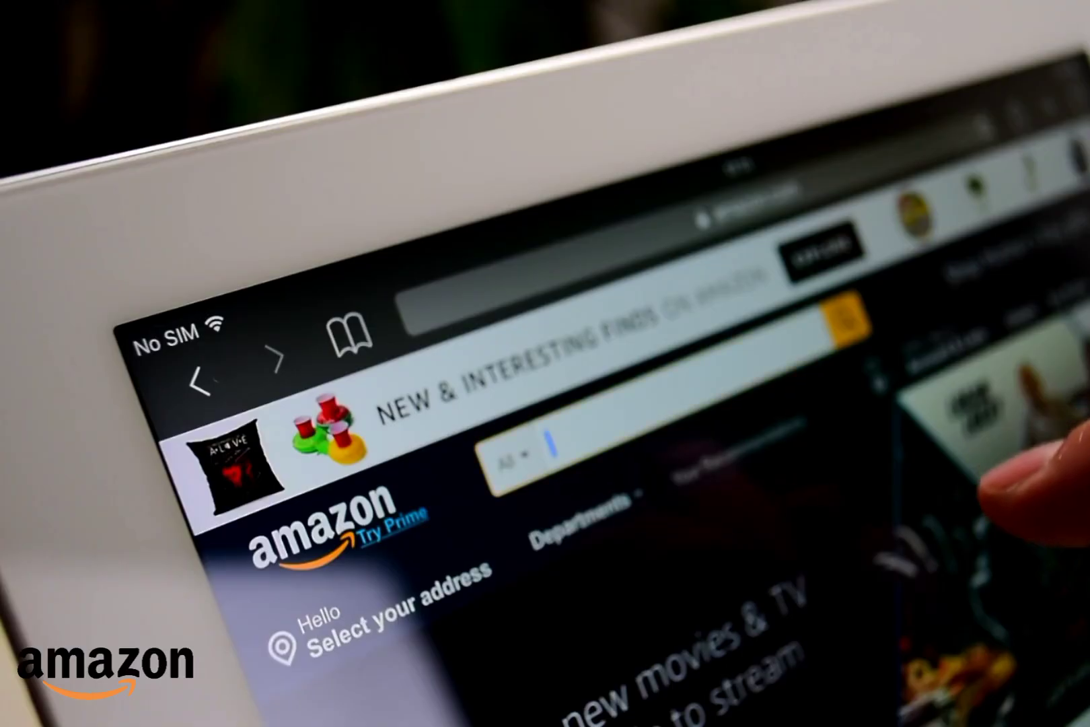
pyautogui.write('Shoes')
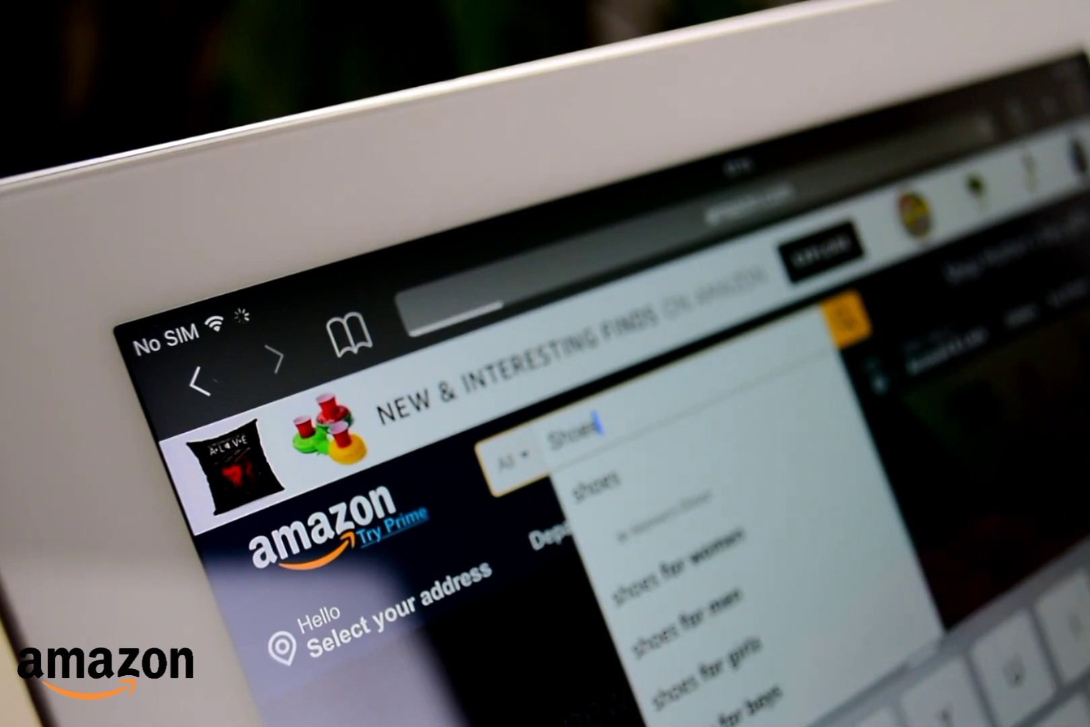
pyautogui.press('Return')
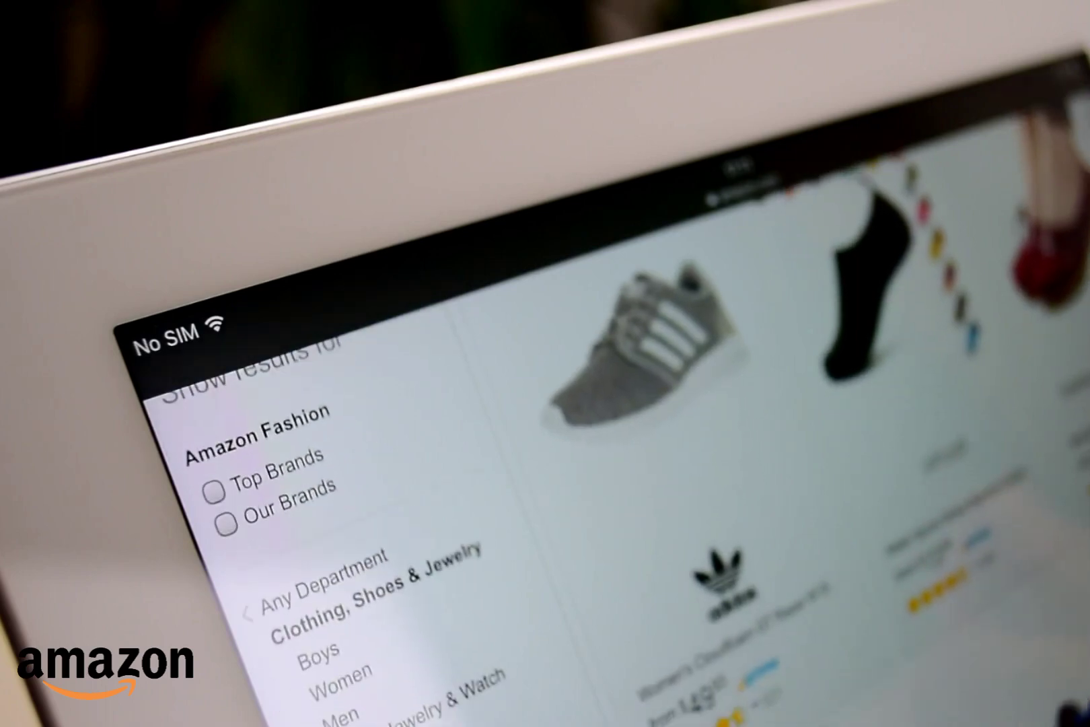
pyautogui.scroll(-10, 471, 504)
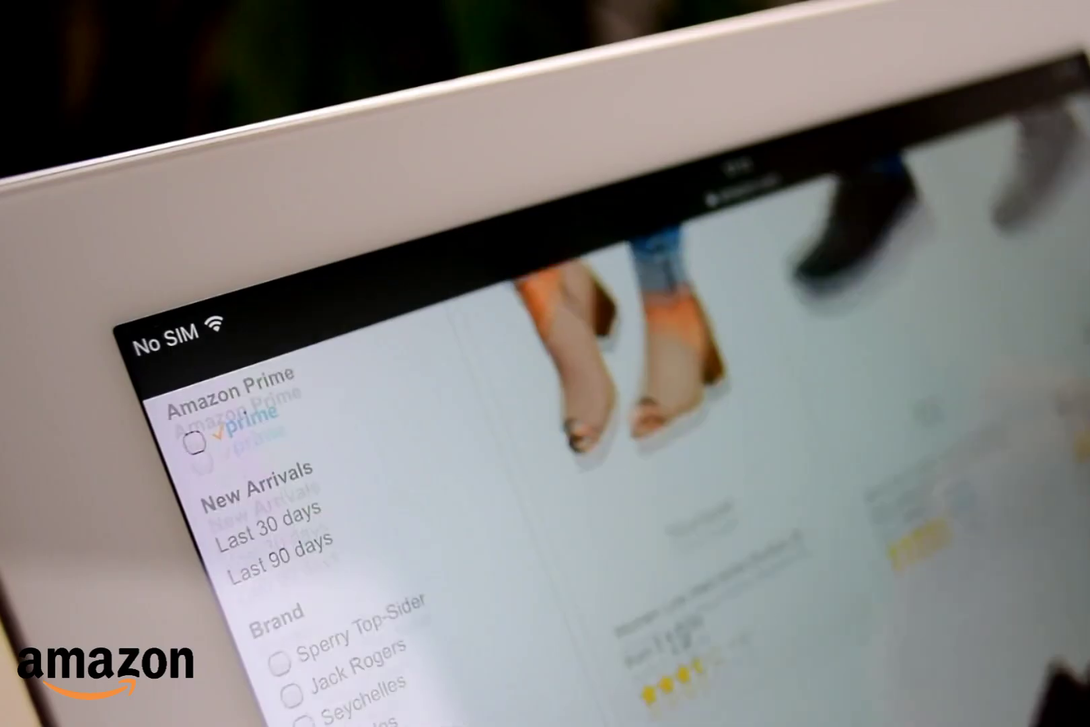
pyautogui.scroll(-5, 471, 504)
pyautogui.scroll(-10, 471, 504)
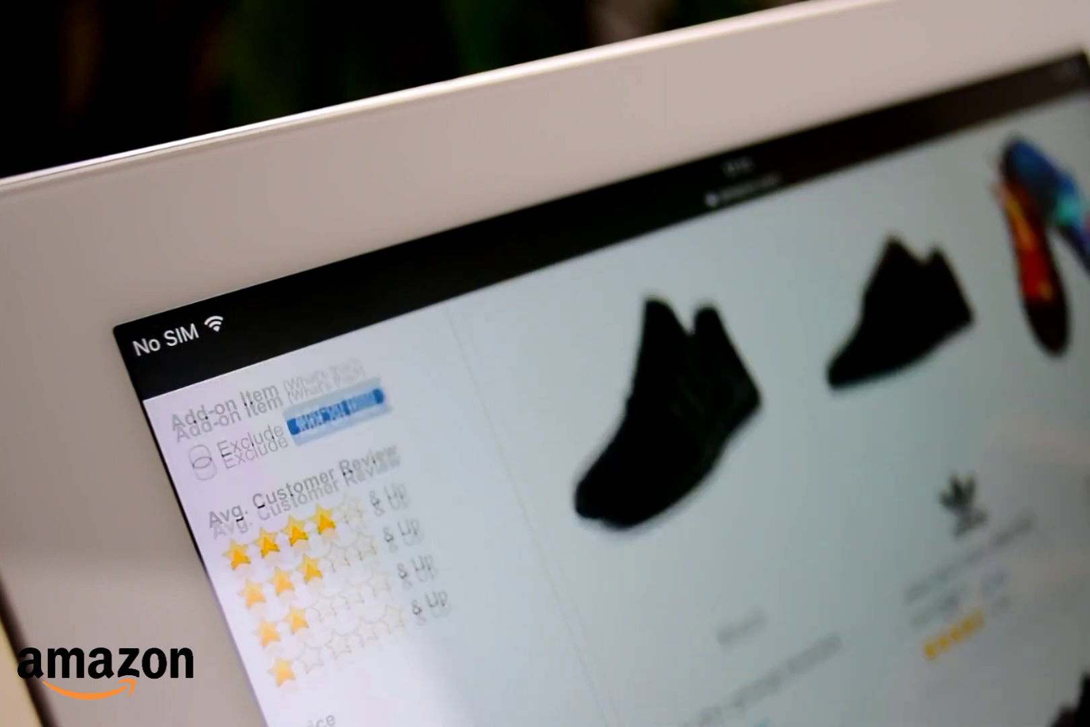
pyautogui.scroll(-10, 471, 505)
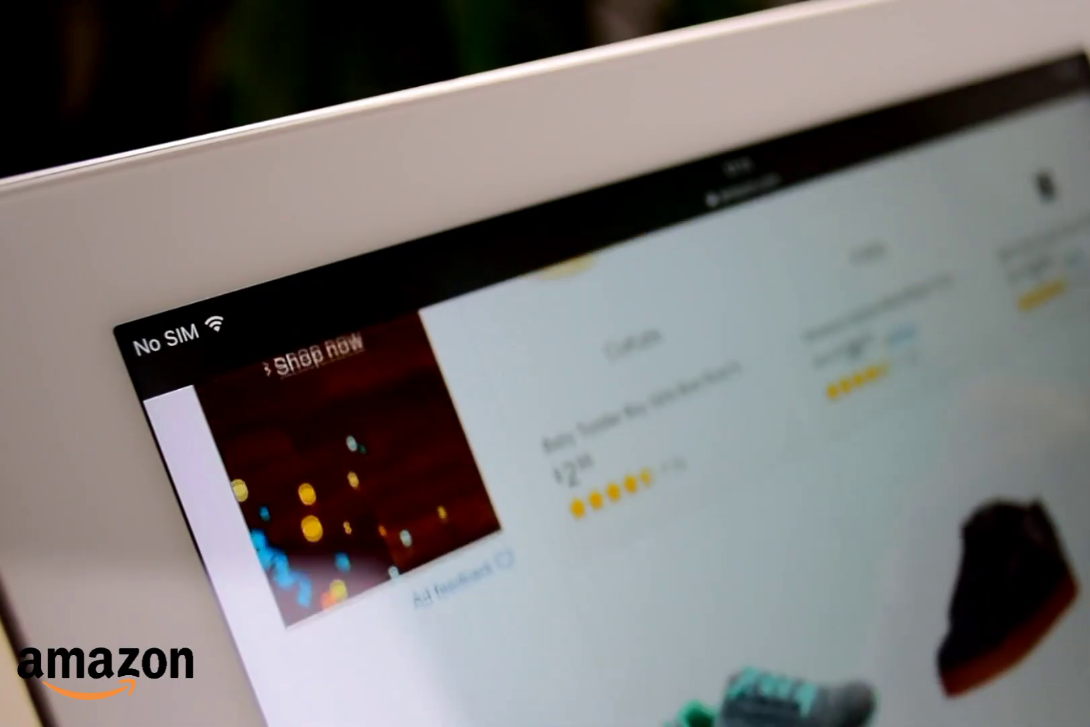
pyautogui.scroll(-10, 471, 505)
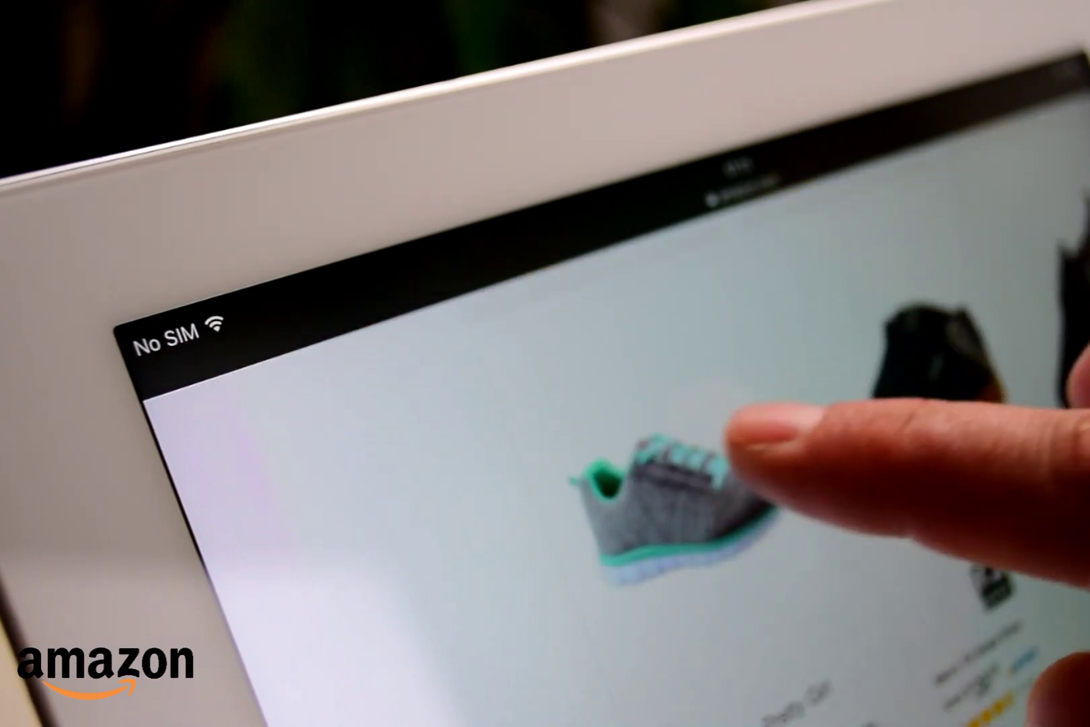
pyautogui.click(733, 431)
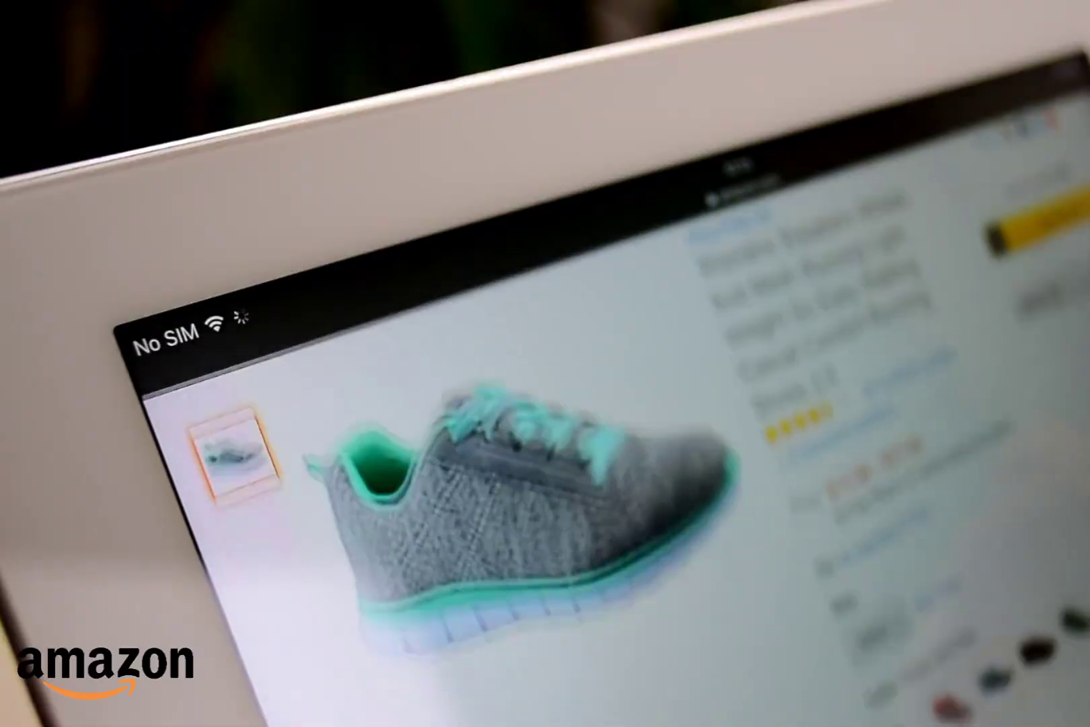
pyautogui.scroll(-3, 609, 390)
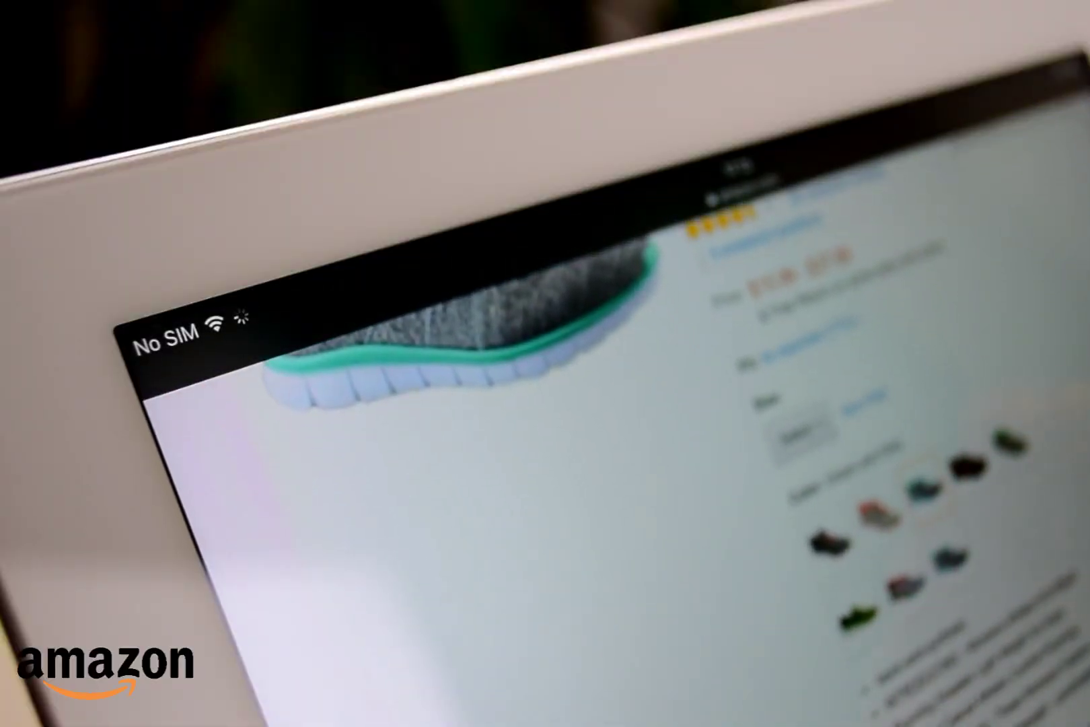
pyautogui.scroll(-5, 962, 464)
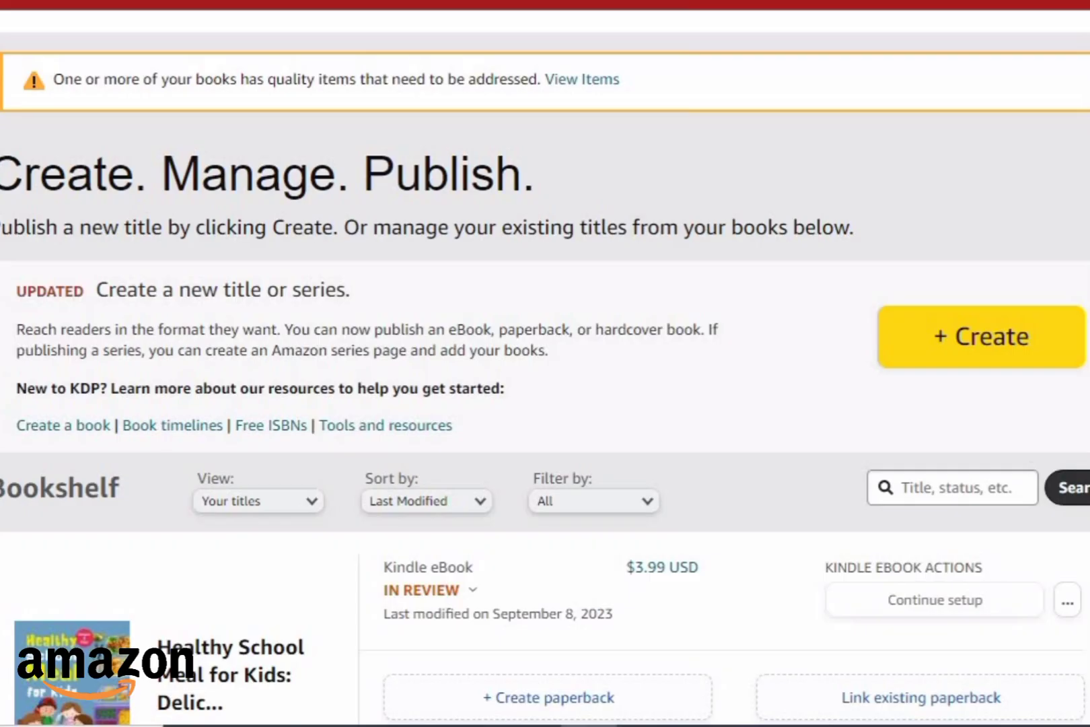
# - Find the Hallmark Christmas Word Search Puzzle Book on the bookshelf and continue the setup of its paperback draft
pyautogui.scroll(-5, 545, 363)
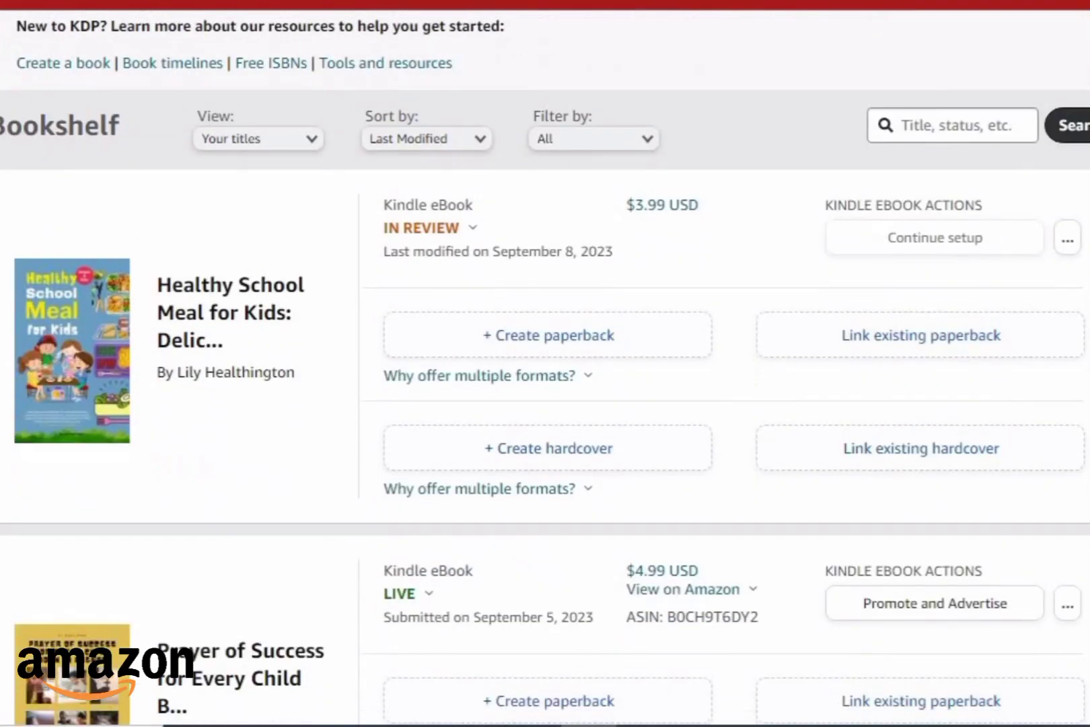
pyautogui.scroll(-9, 545, 363)
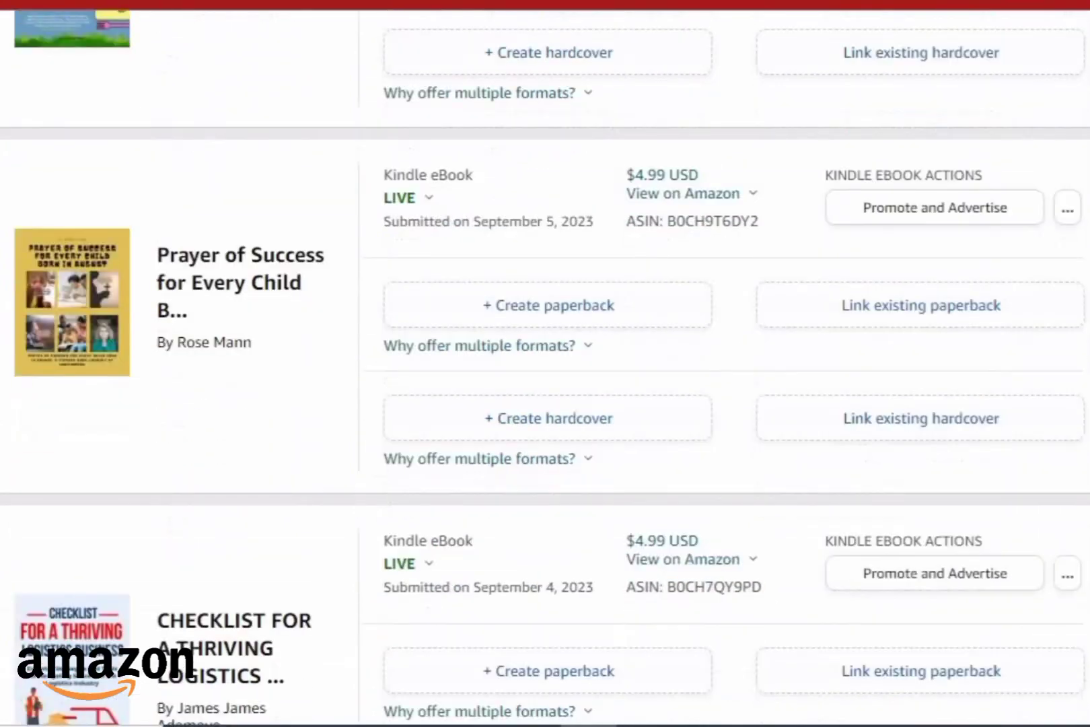
pyautogui.scroll(-11, 545, 363)
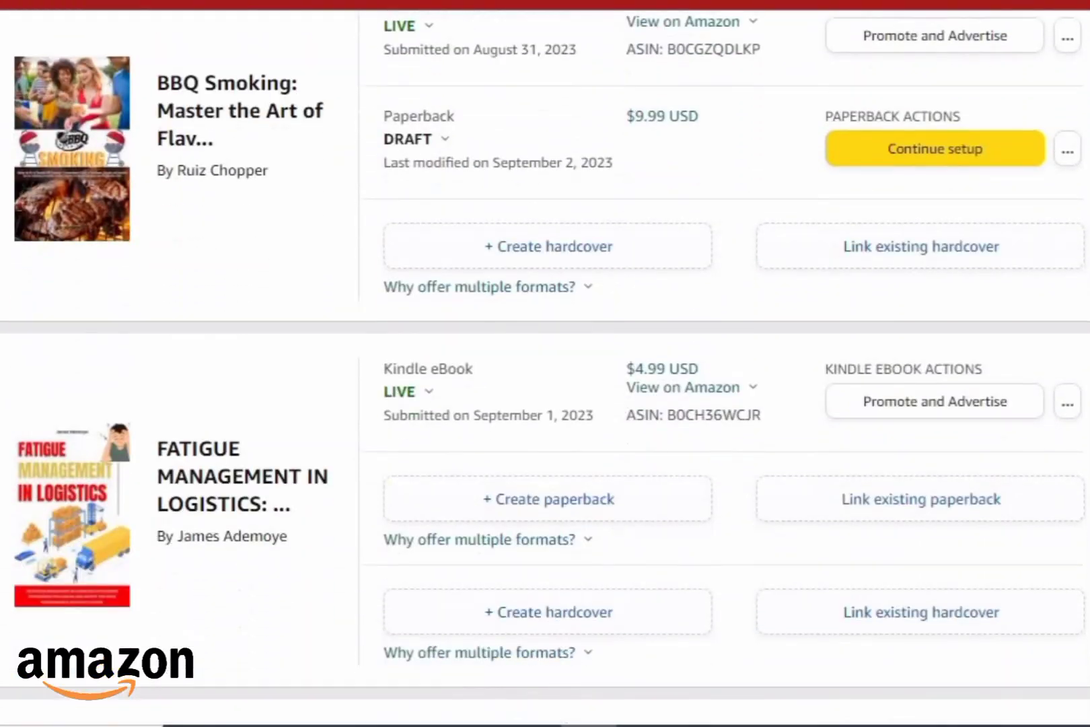
pyautogui.scroll(-13, 545, 363)
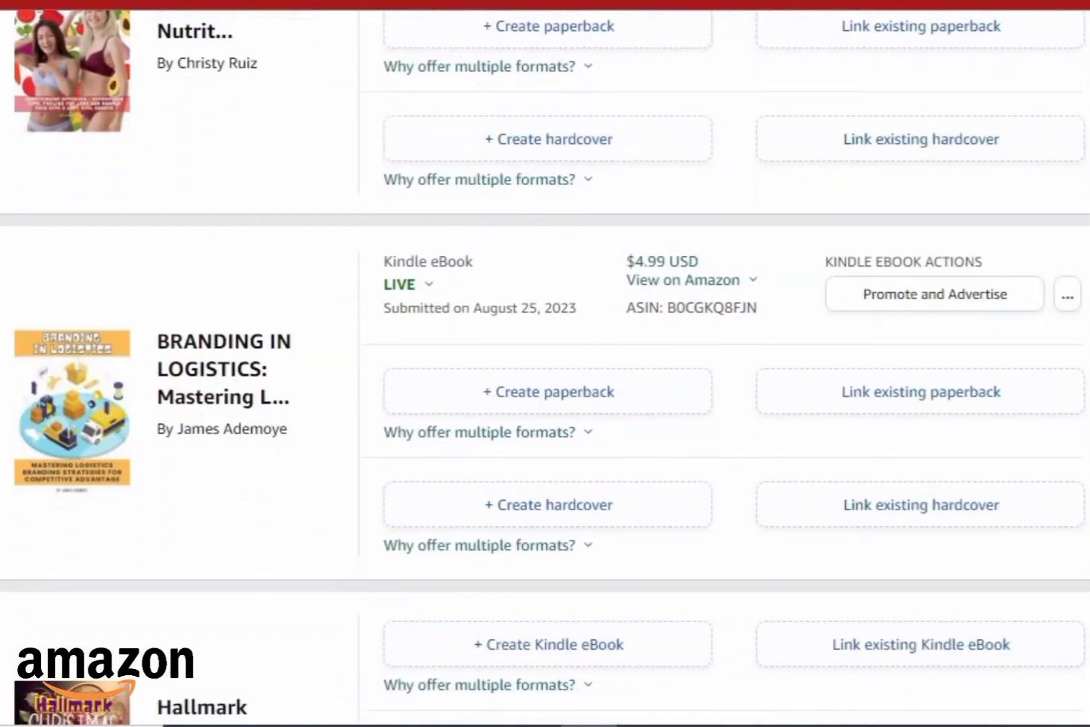
pyautogui.scroll(-4, 545, 363)
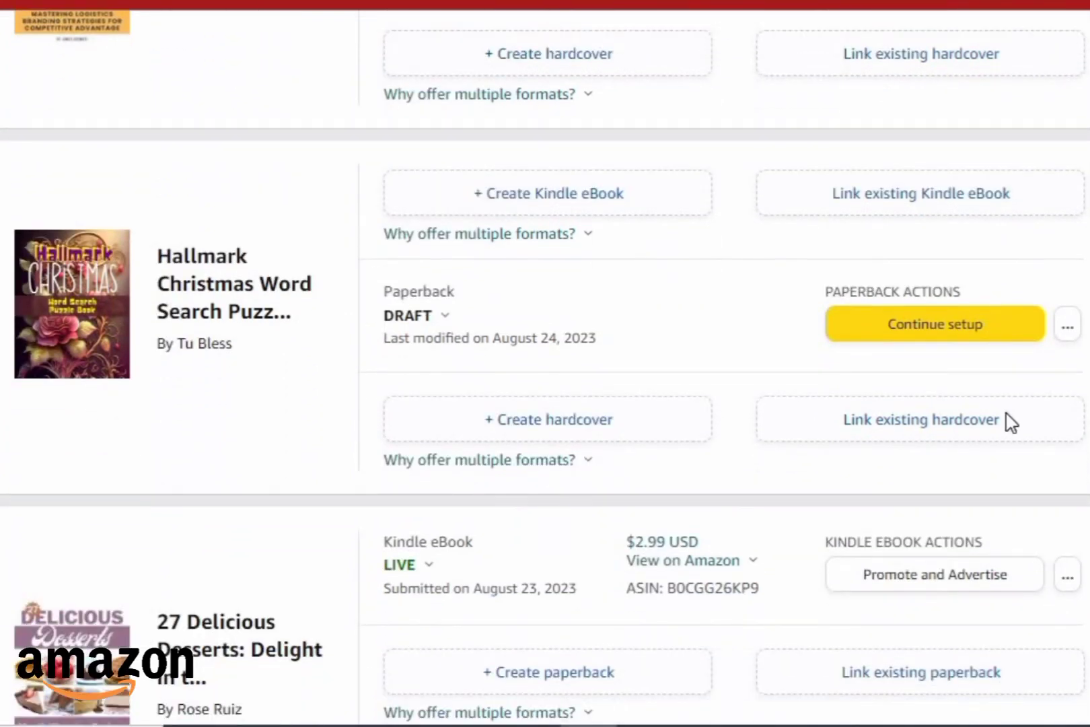
pyautogui.click(907, 329)
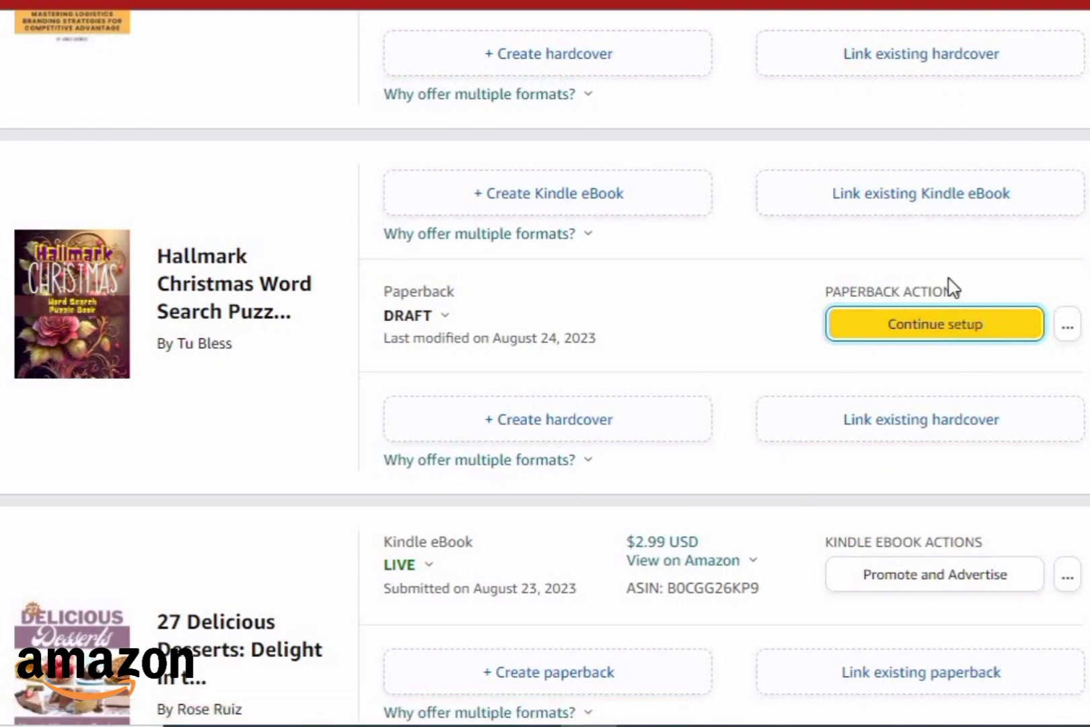
pyautogui.click(938, 340)
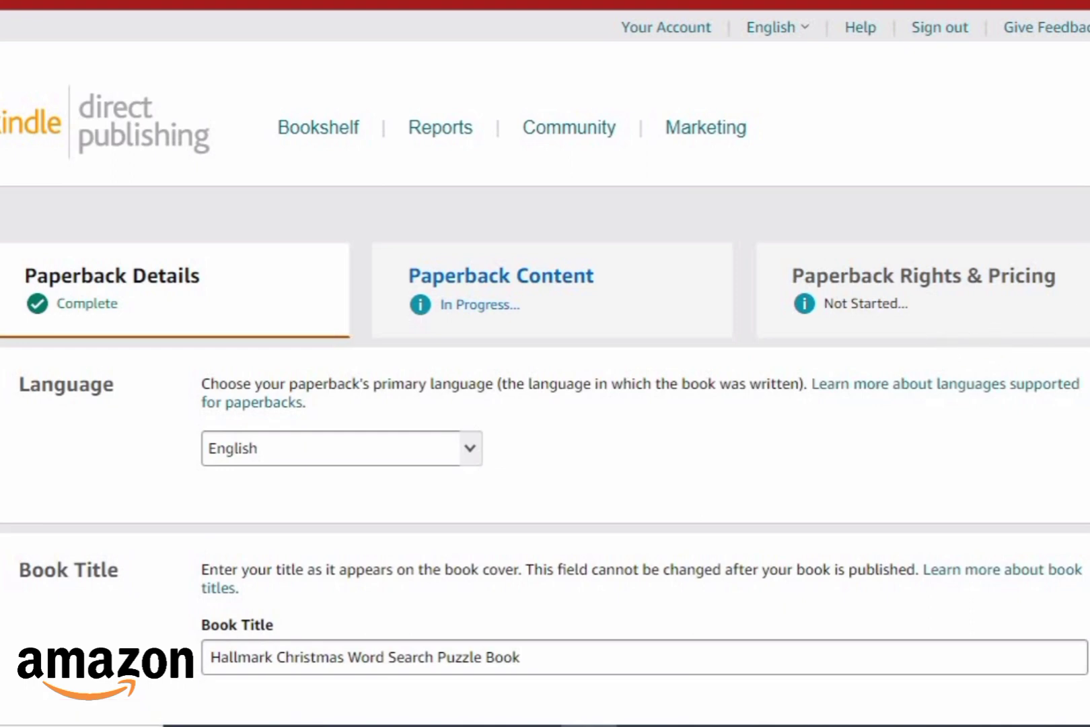
# - Go from the paperback details to the Paperback Content page, continuing without saving changes
pyautogui.scroll(-4, 545, 363)
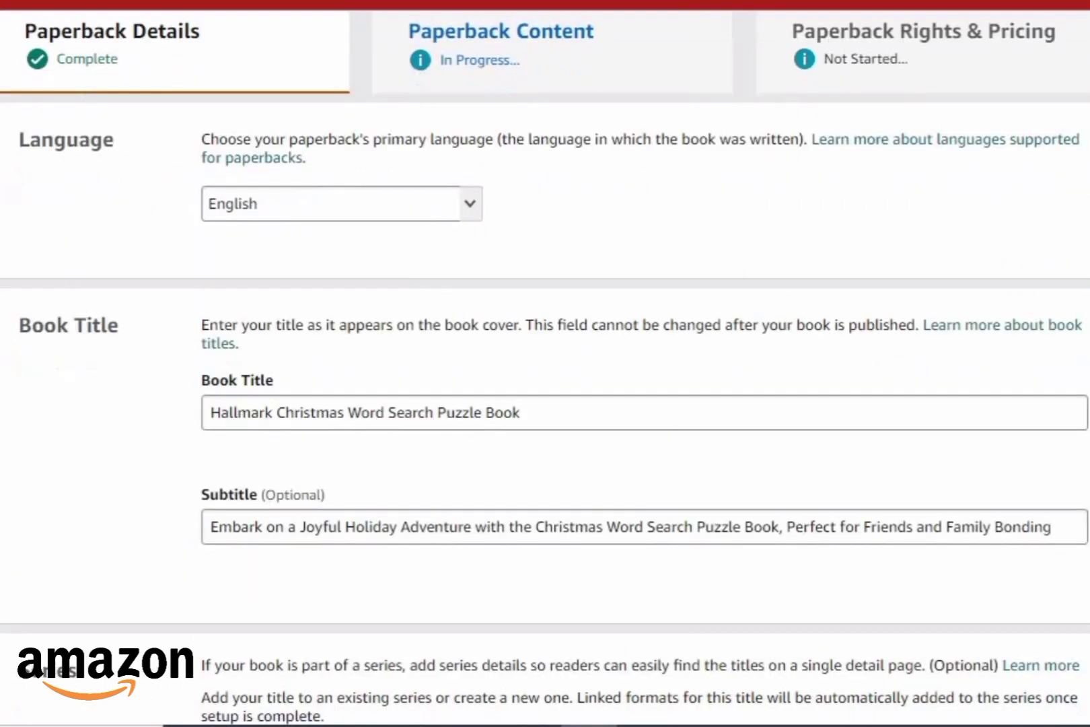
pyautogui.scroll(2, 545, 363)
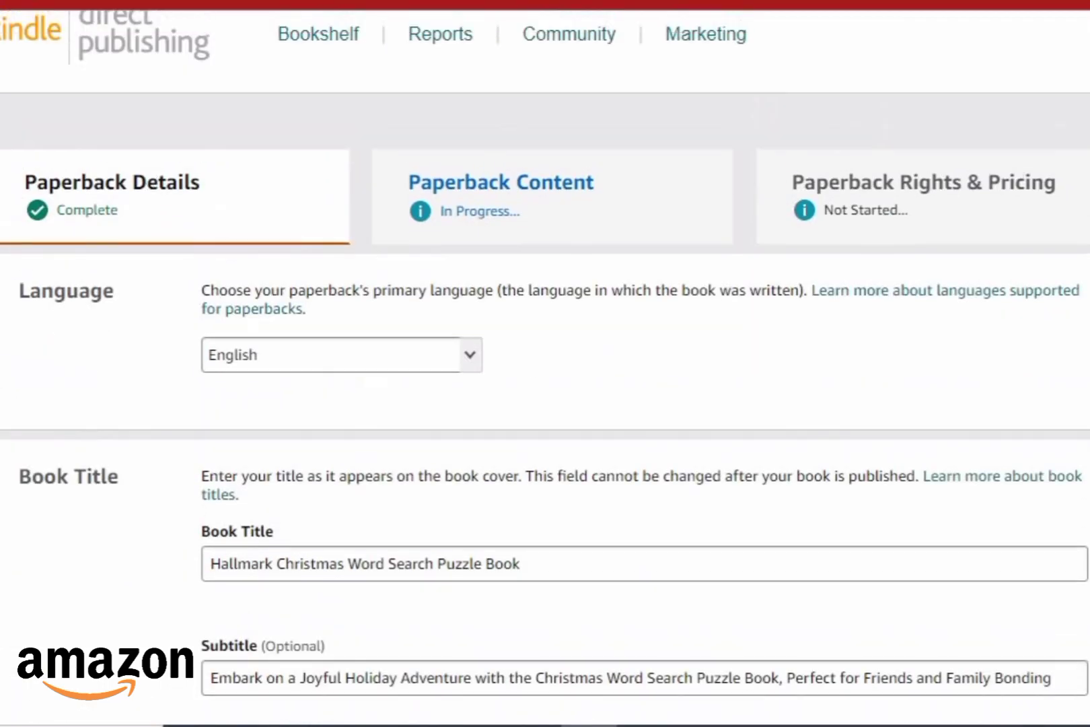
pyautogui.click(555, 193)
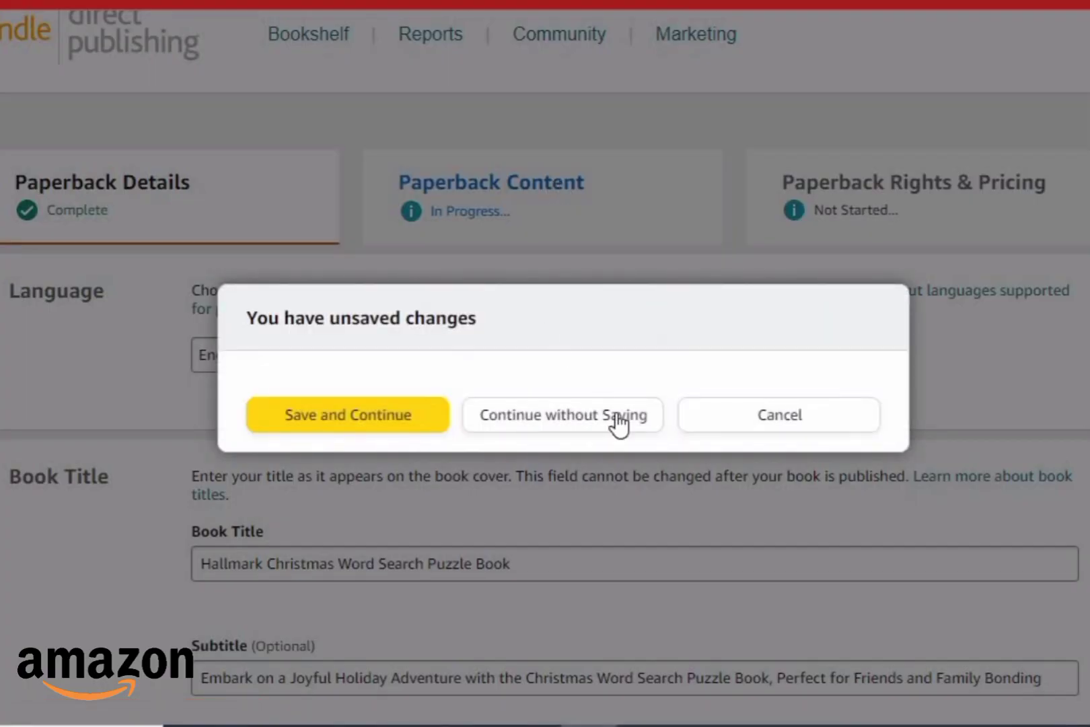
pyautogui.click(595, 423)
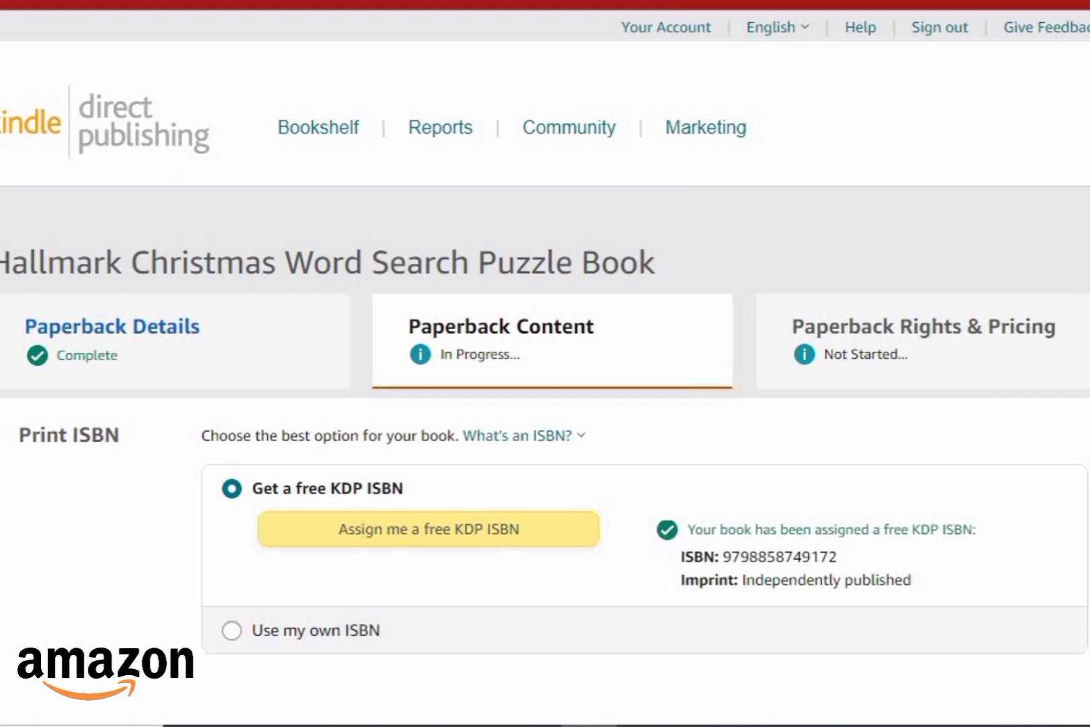
# - Read what counts as AI-generated content in the AI-Generated Content section's explanation and in the AI section of the KDP Content Guidelines
pyautogui.scroll(-3, 545, 363)
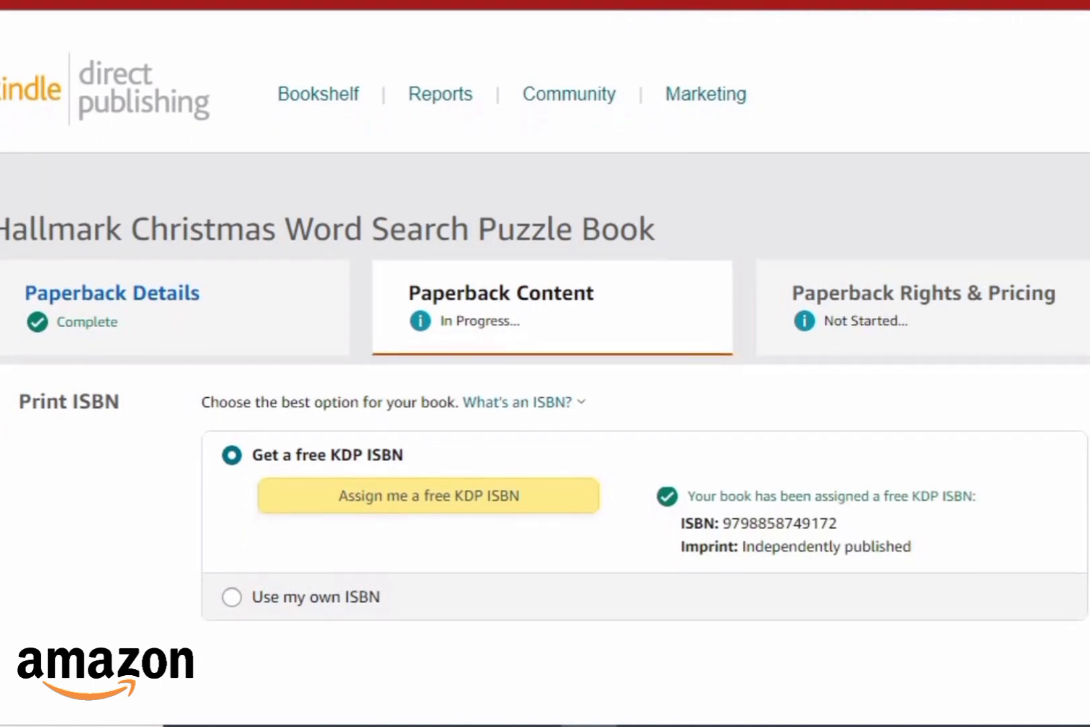
pyautogui.scroll(-3, 545, 363)
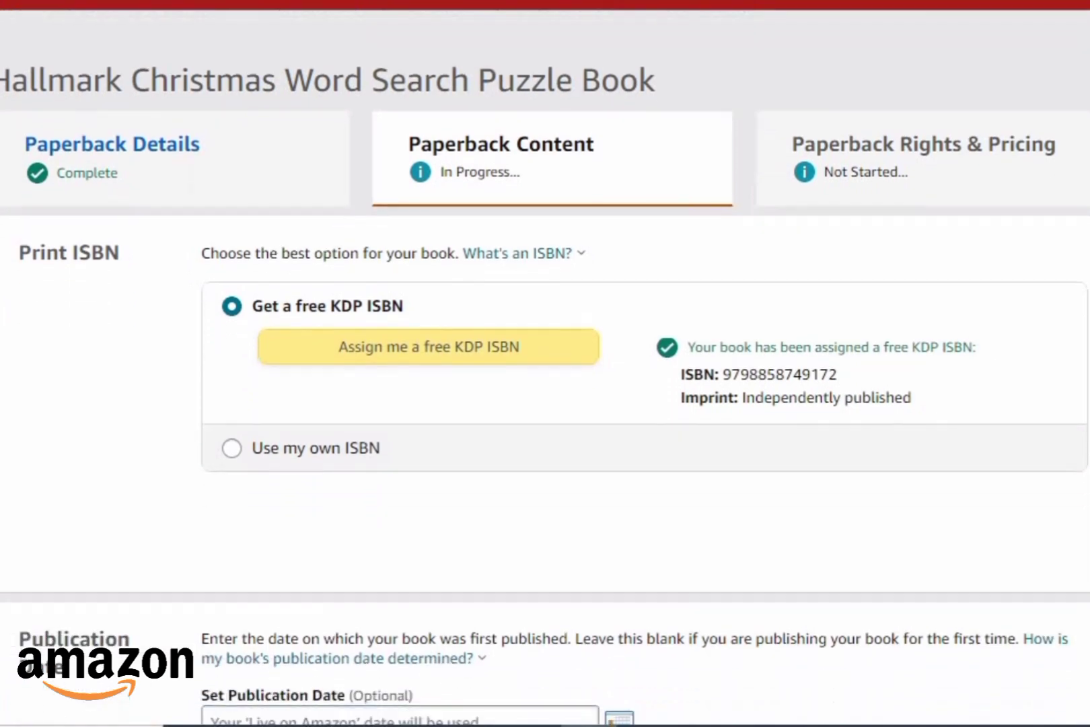
pyautogui.scroll(-9, 545, 363)
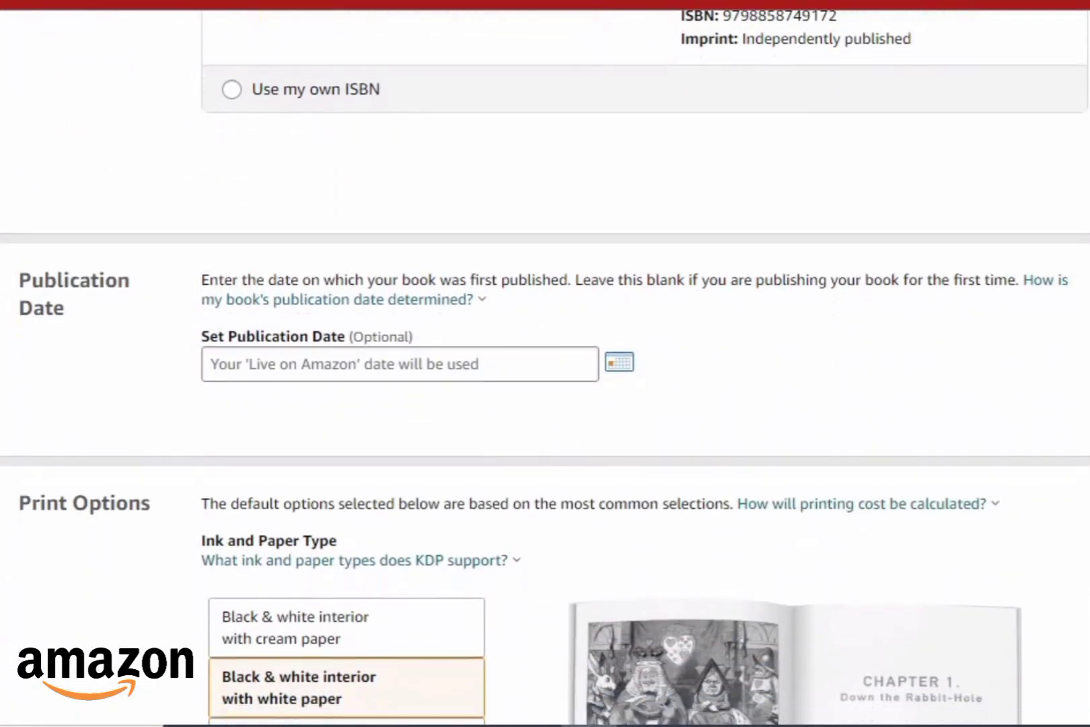
pyautogui.scroll(-14, 545, 363)
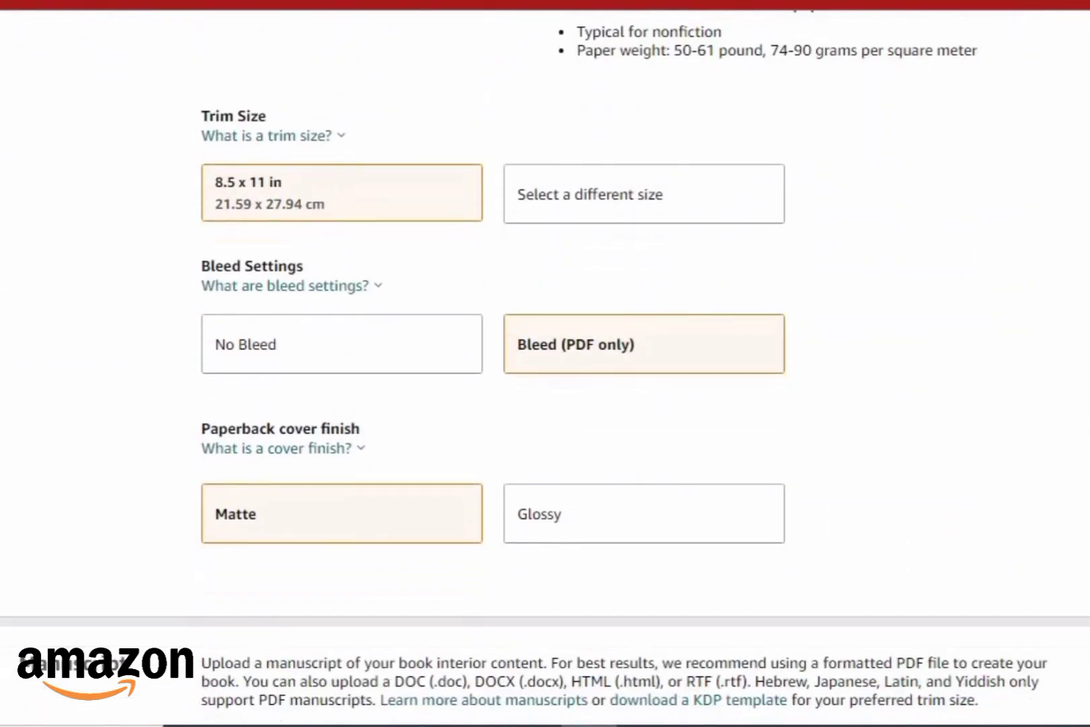
pyautogui.scroll(-9, 545, 364)
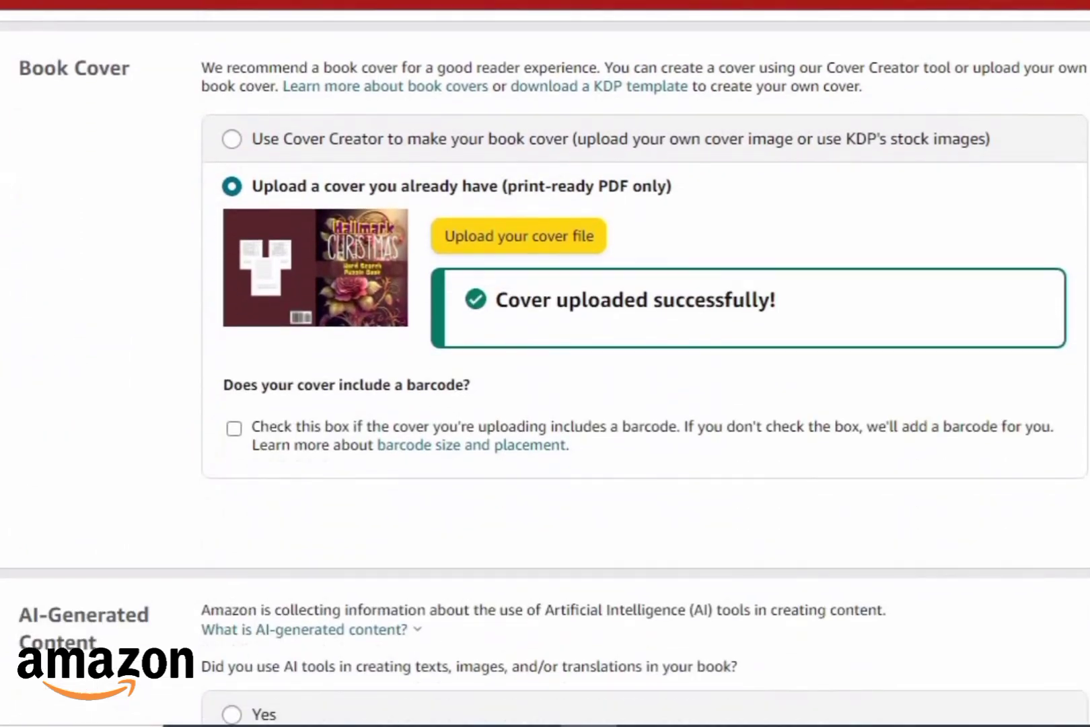
pyautogui.scroll(-3, 545, 363)
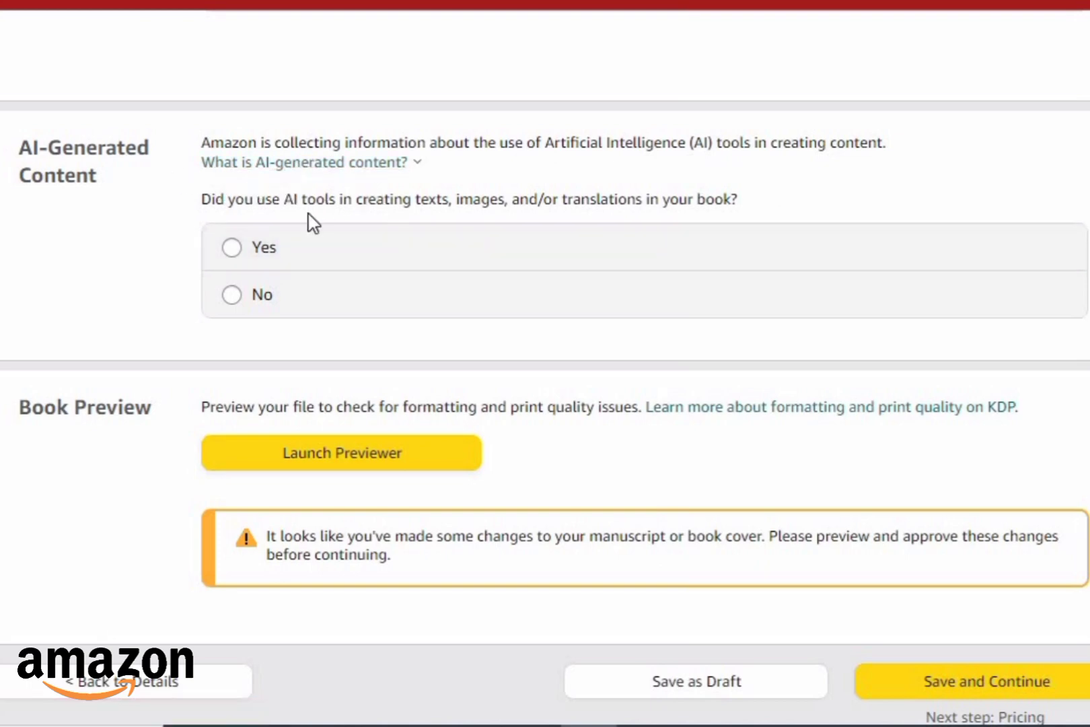
pyautogui.click(246, 163)
pyautogui.click(202, 160)
pyautogui.click(341, 168)
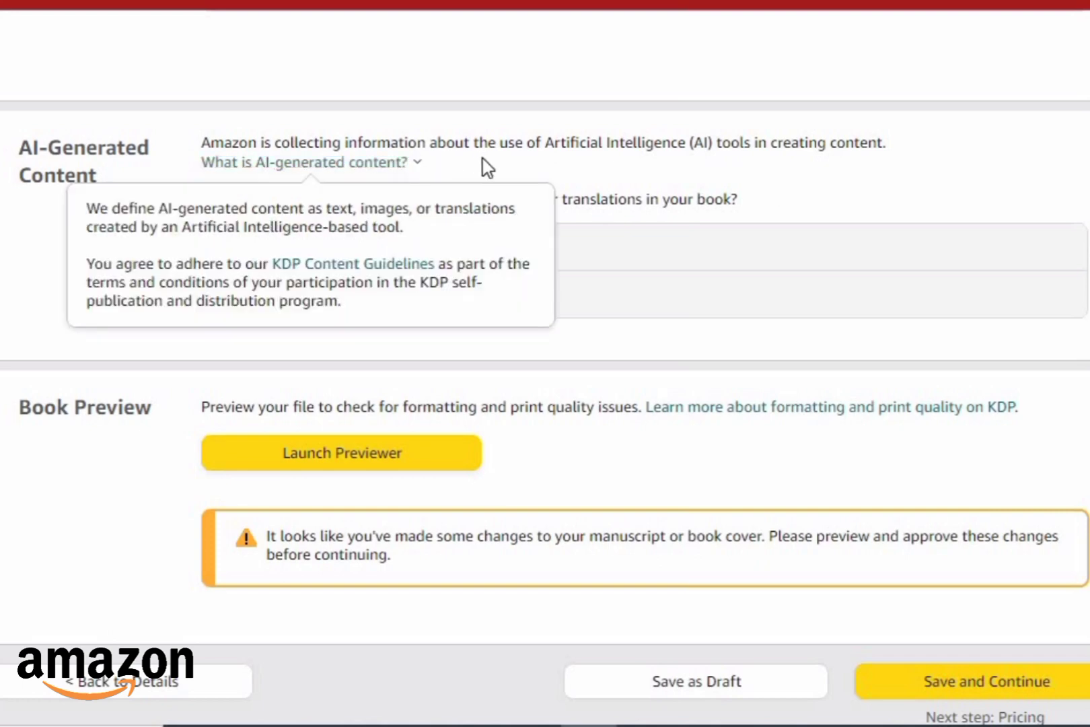
pyautogui.click(548, 162)
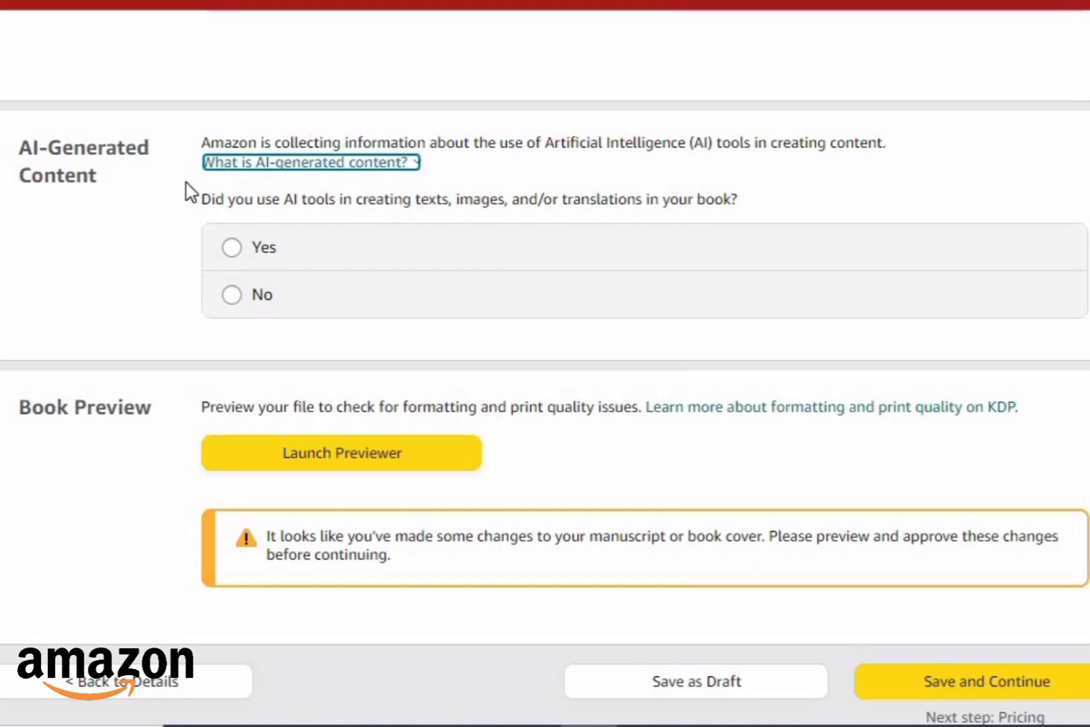
pyautogui.click(378, 170)
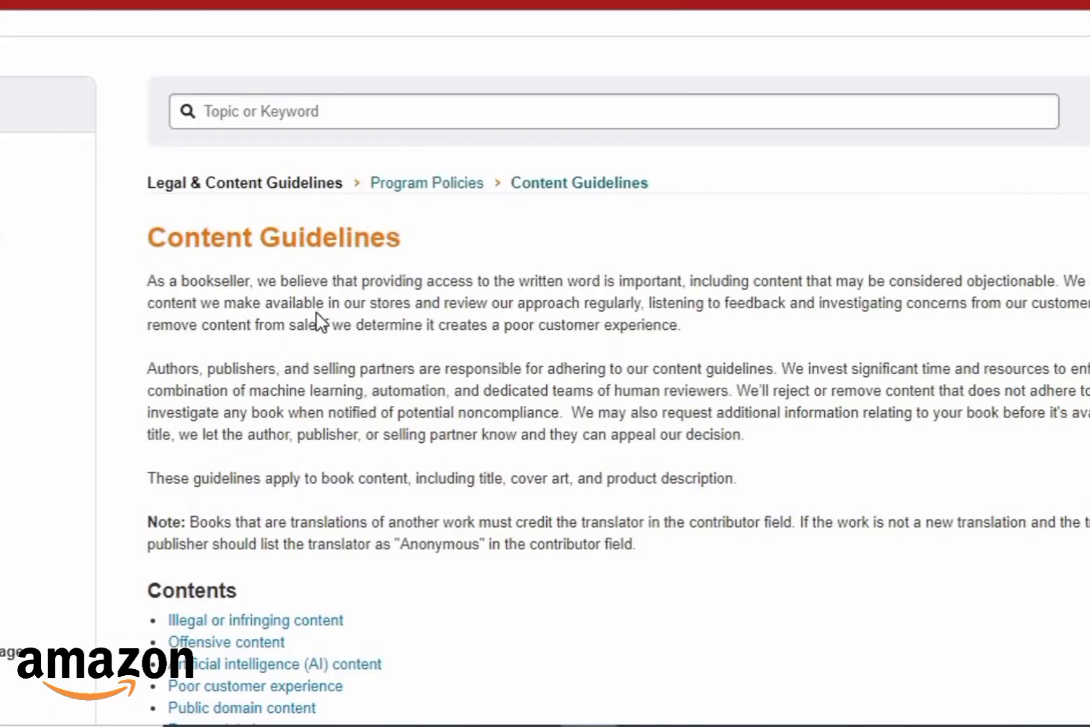
pyautogui.scroll(-8, 321, 323)
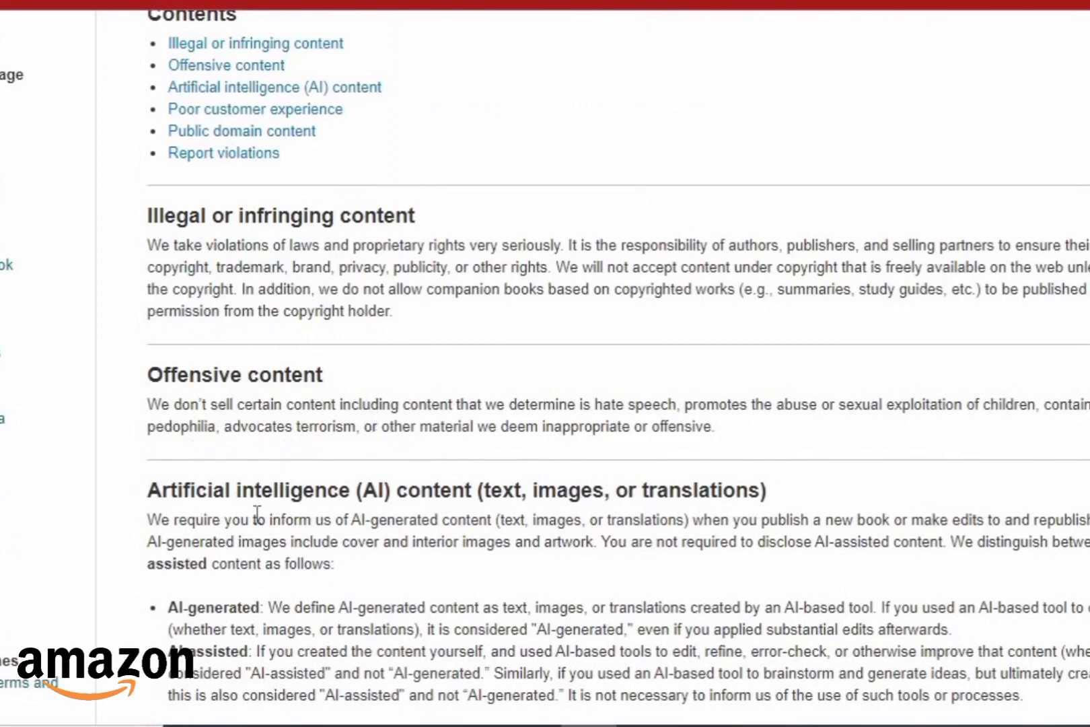
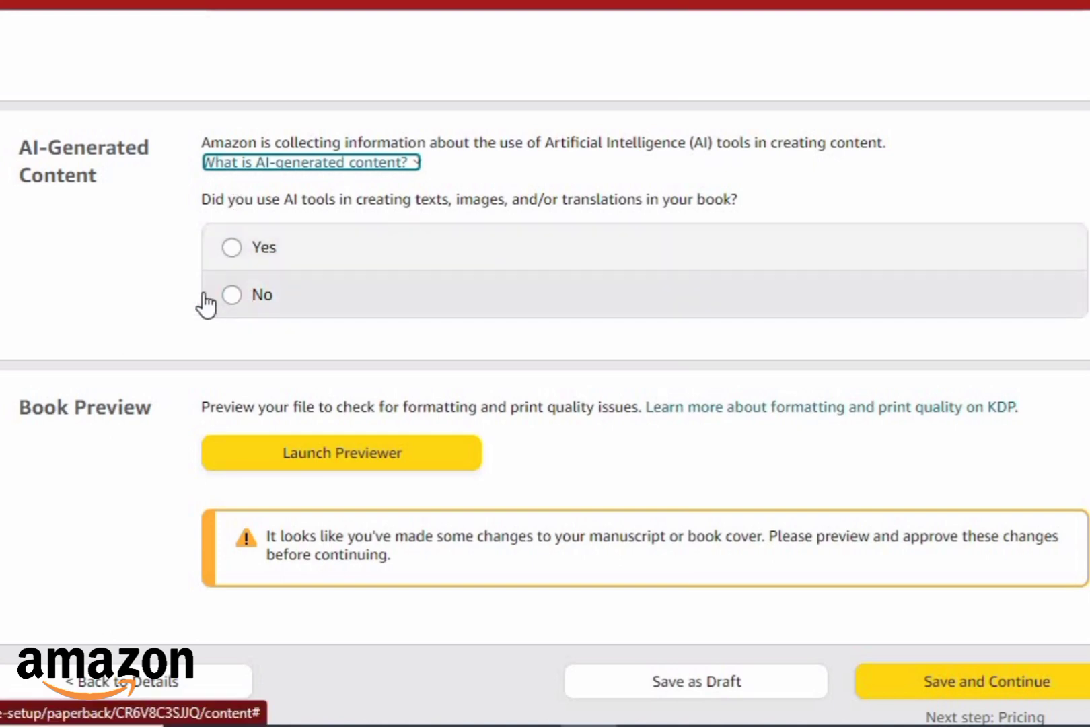
# - Answer Yes to having used AI tools in creating the book and set the AI use for Texts to None
pyautogui.click(232, 296)
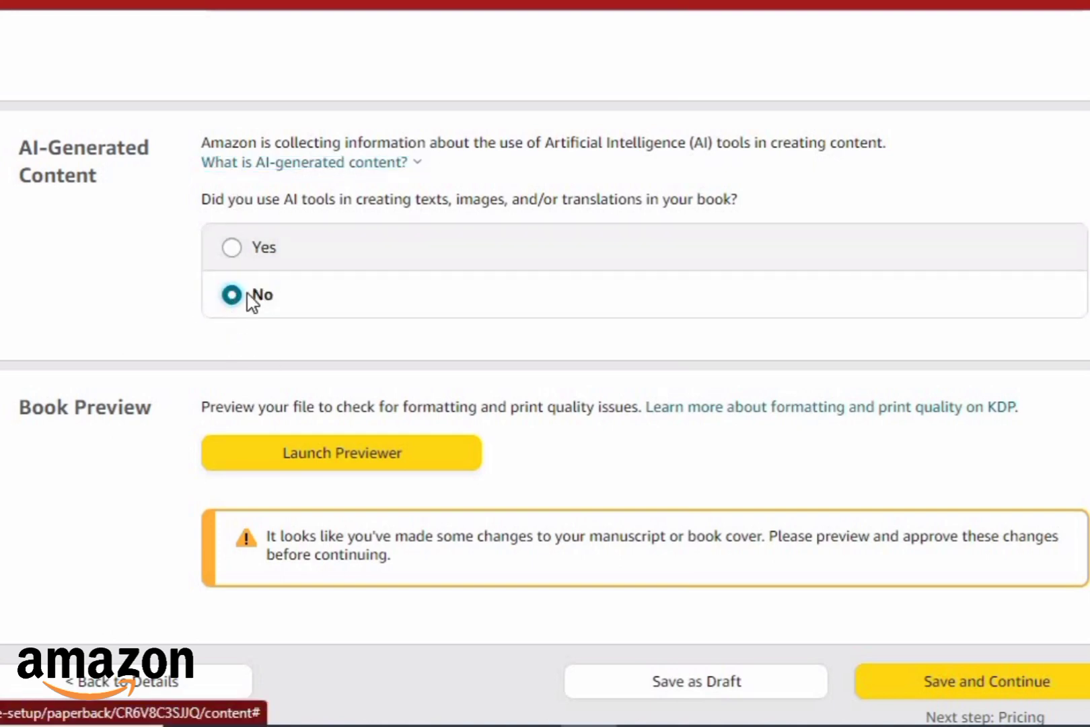
pyautogui.click(232, 247)
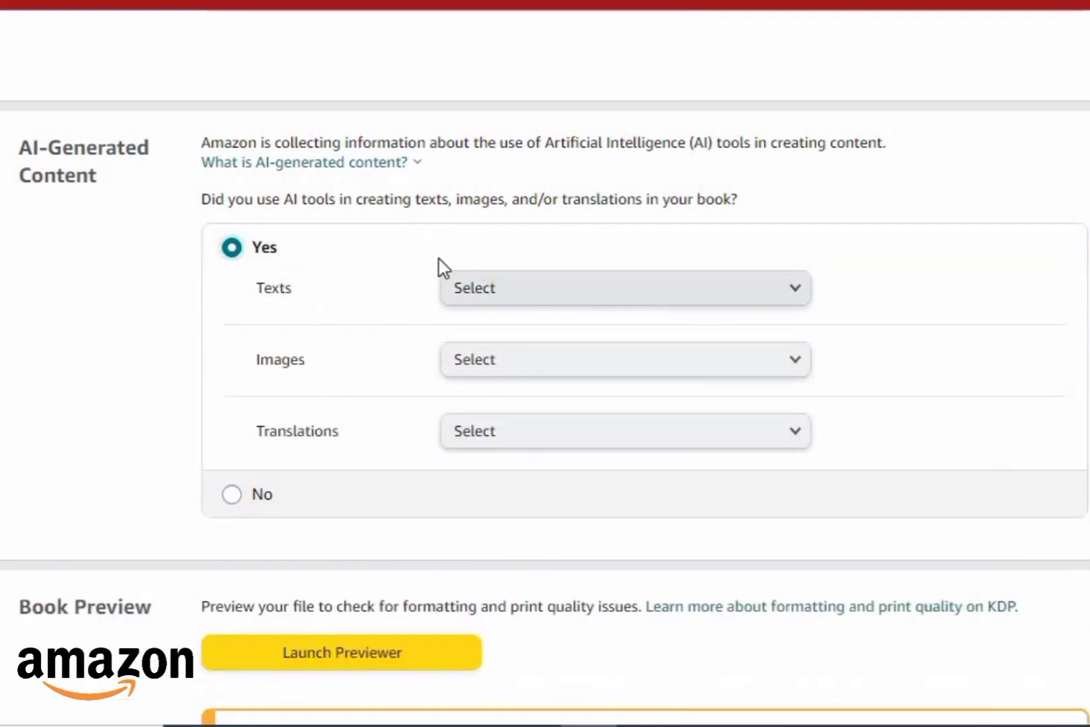
pyautogui.click(548, 297)
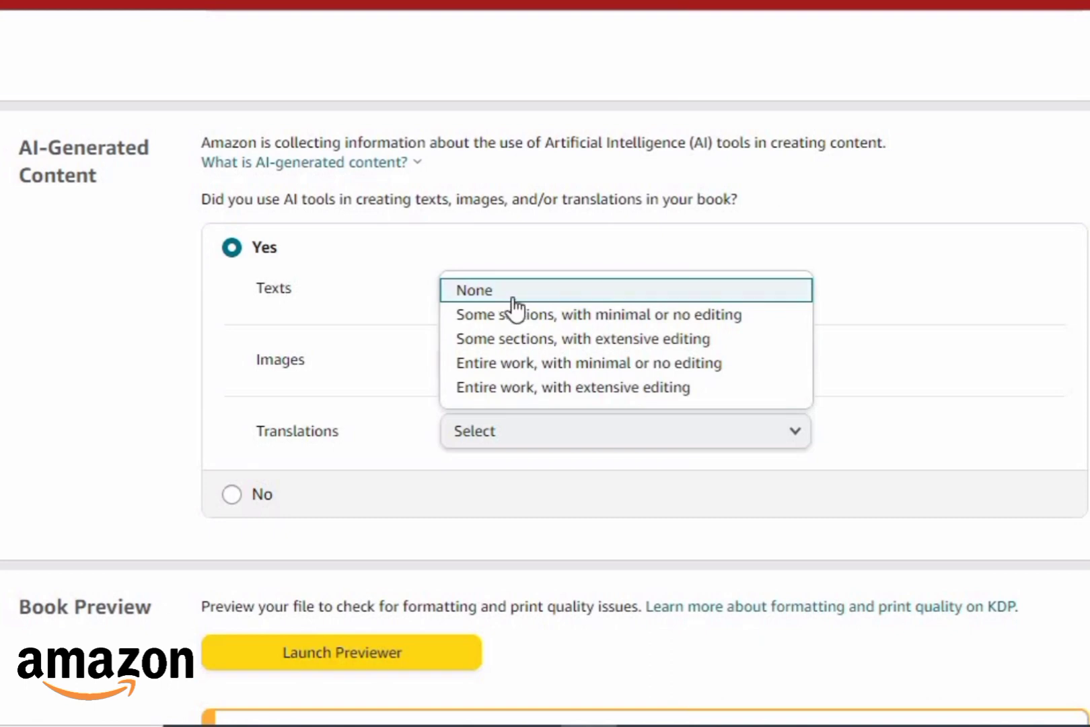
pyautogui.click(476, 291)
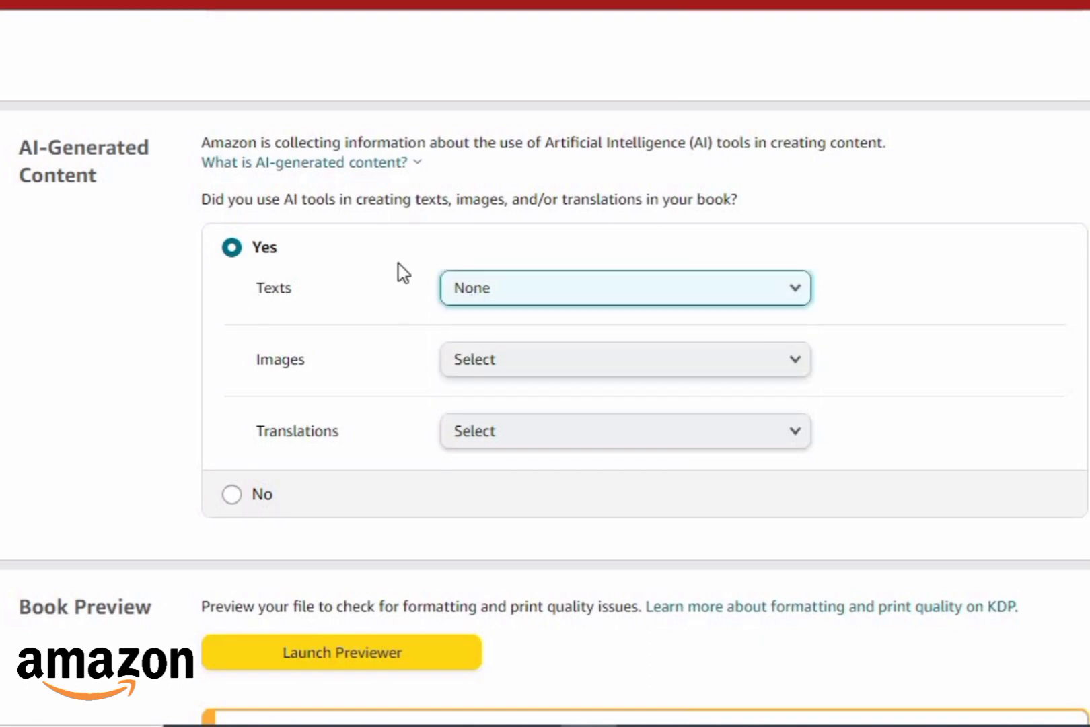
# - Set the AI use for Texts to "Some sections, with minimal or no editing" and list chatgpt, wordai and textai as the tools used
pyautogui.click(525, 294)
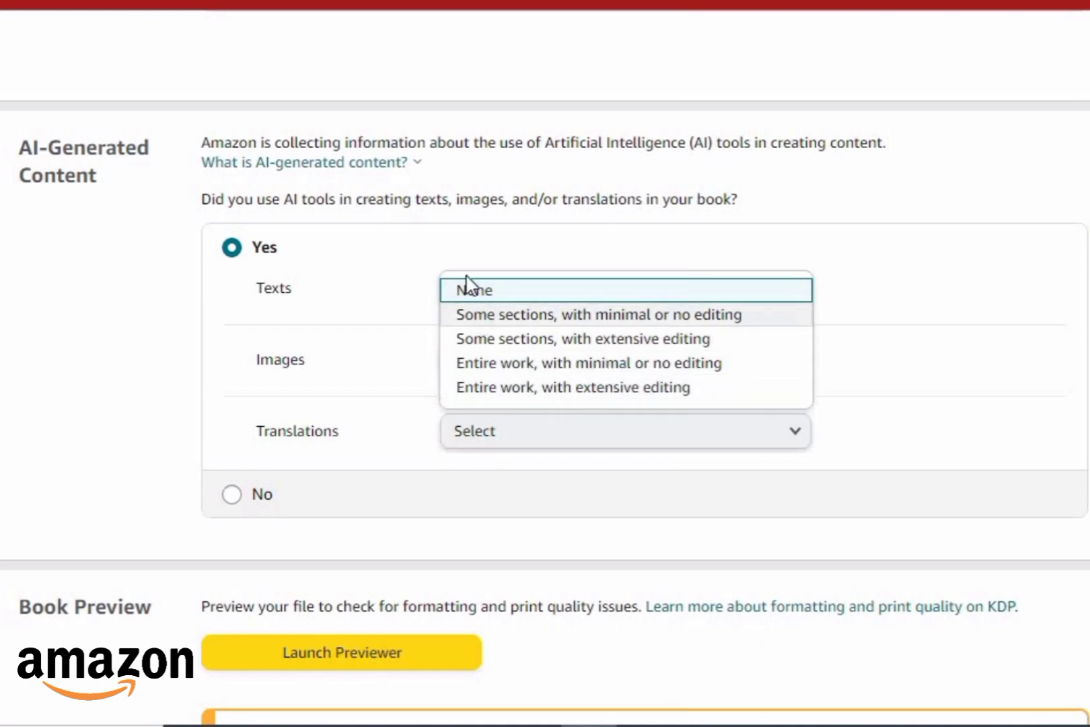
pyautogui.click(479, 316)
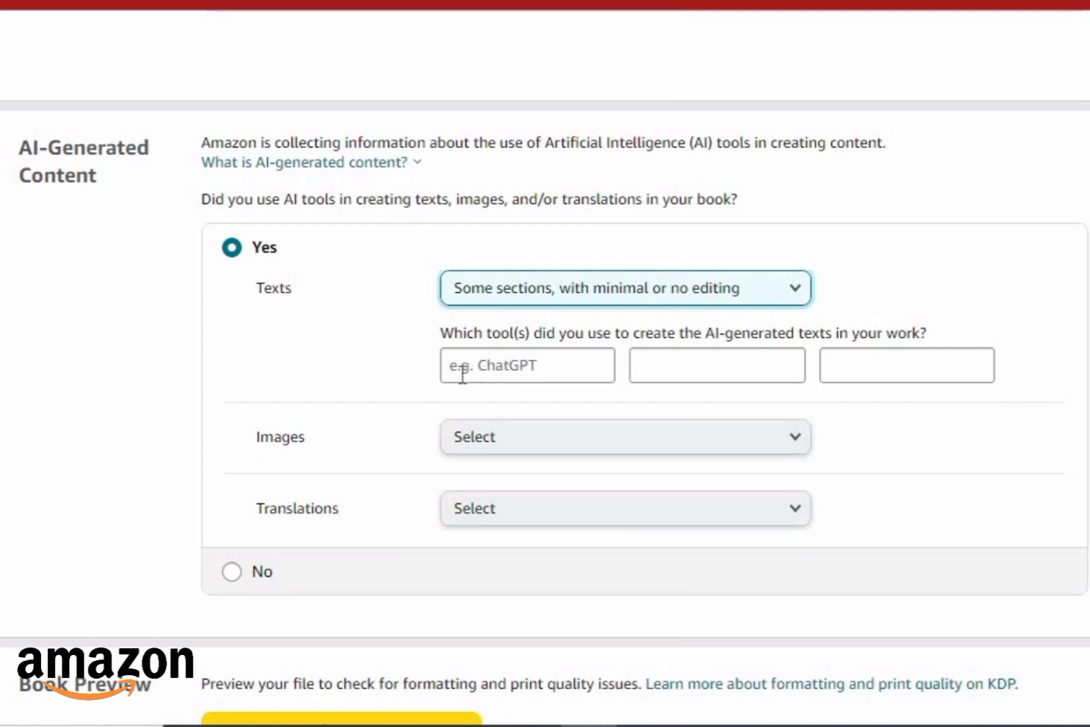
pyautogui.click(532, 367)
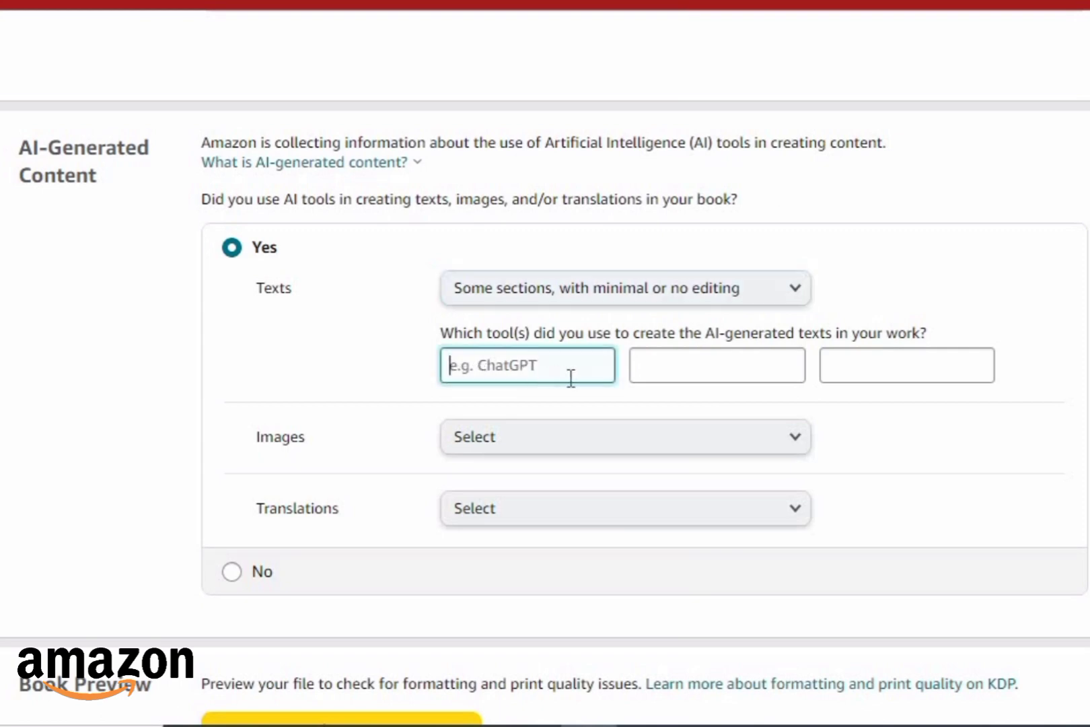
pyautogui.write('chatgpt')
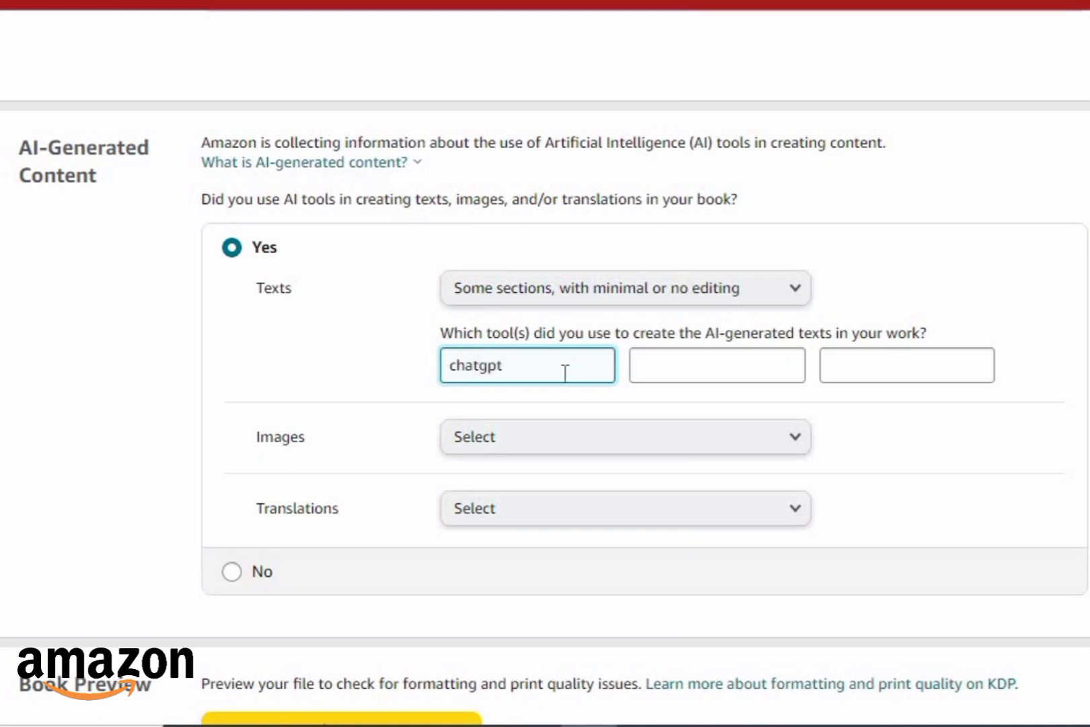
pyautogui.click(724, 367)
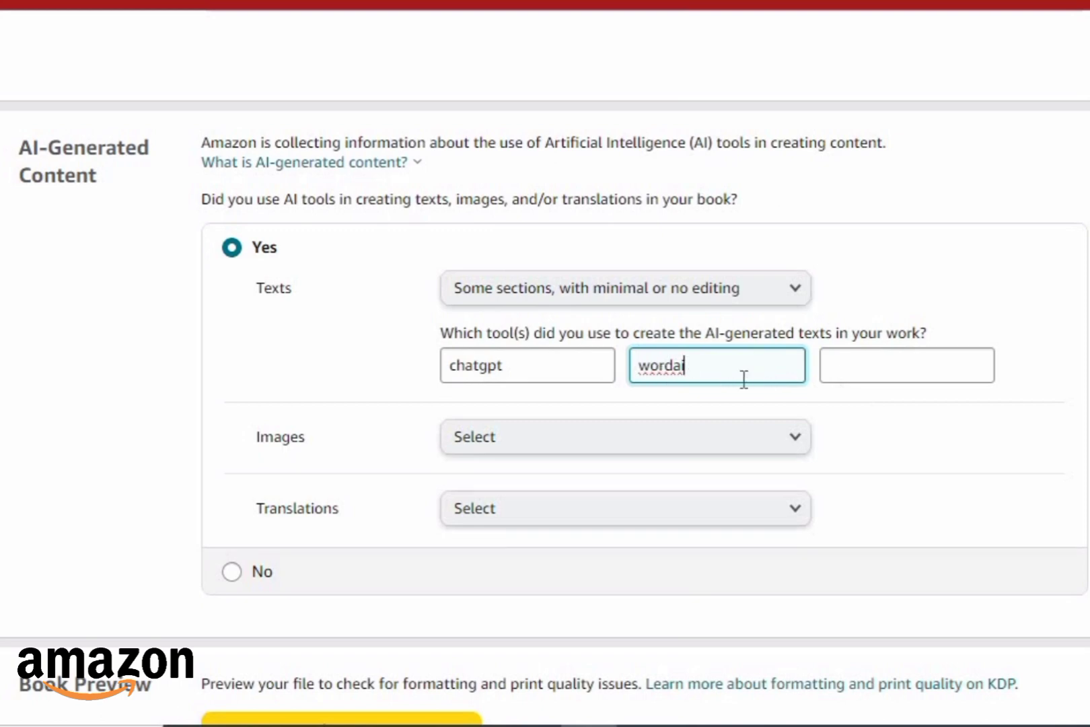
pyautogui.click(884, 369)
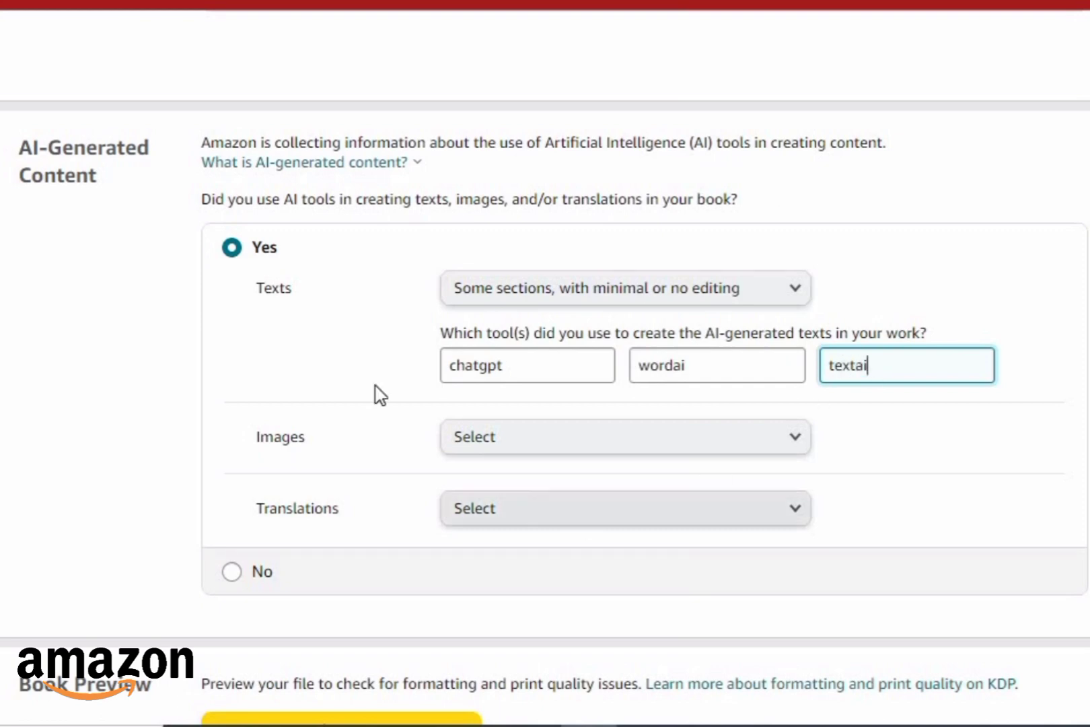
# - Remove wordai and textai from the tools listed for AI-generated texts
pyautogui.click(508, 368)
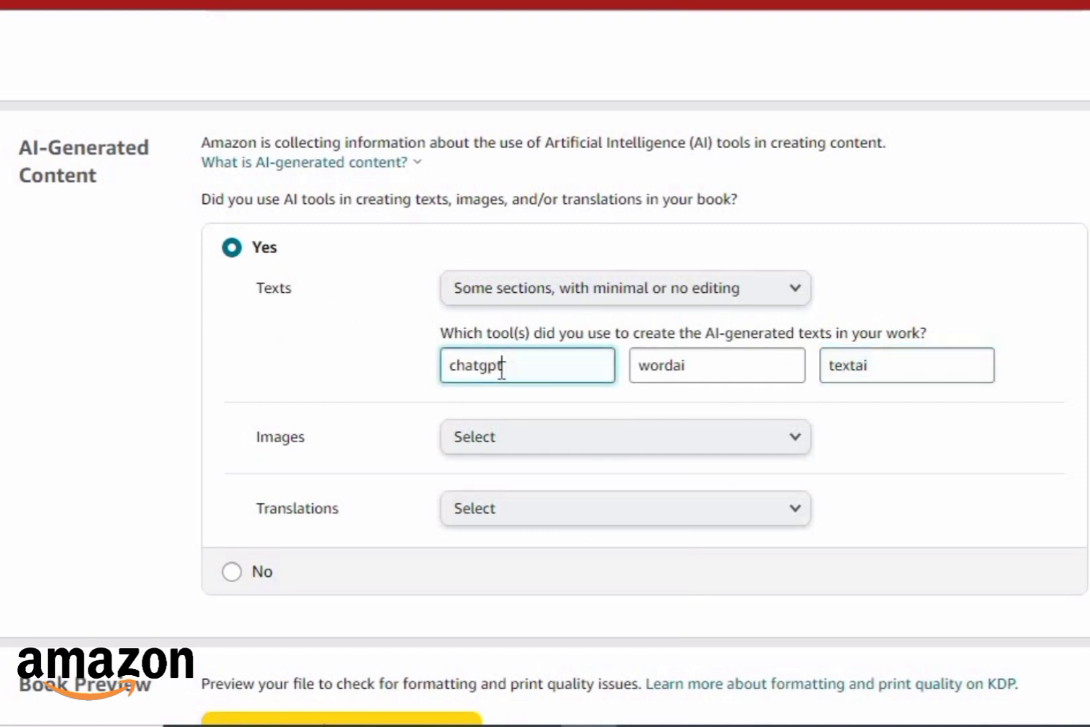
pyautogui.doubleClick(487, 372)
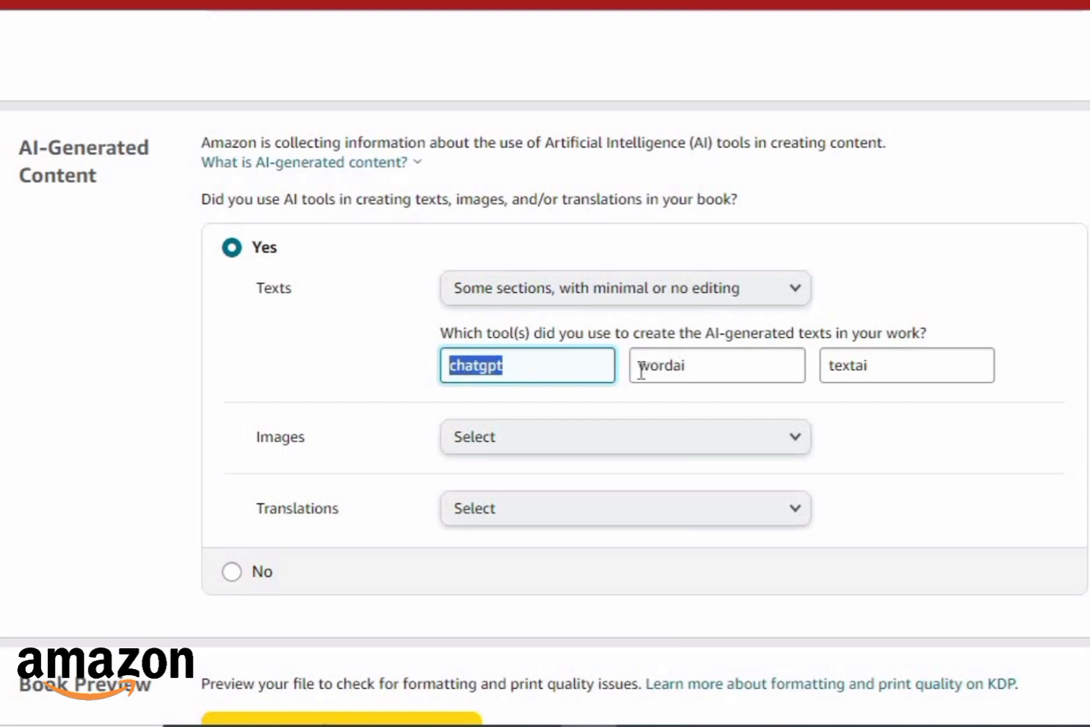
pyautogui.moveTo(640, 370); pyautogui.dragTo(703, 360)
pyautogui.press('BackSpace')
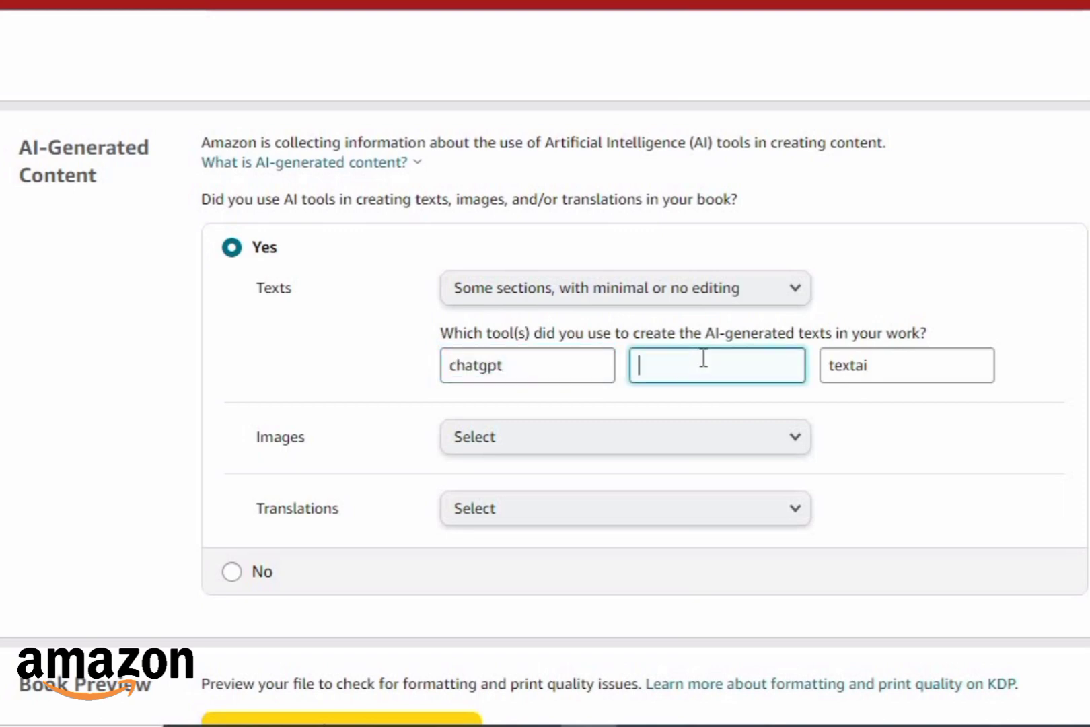
pyautogui.click(836, 365)
pyautogui.doubleClick(836, 365)
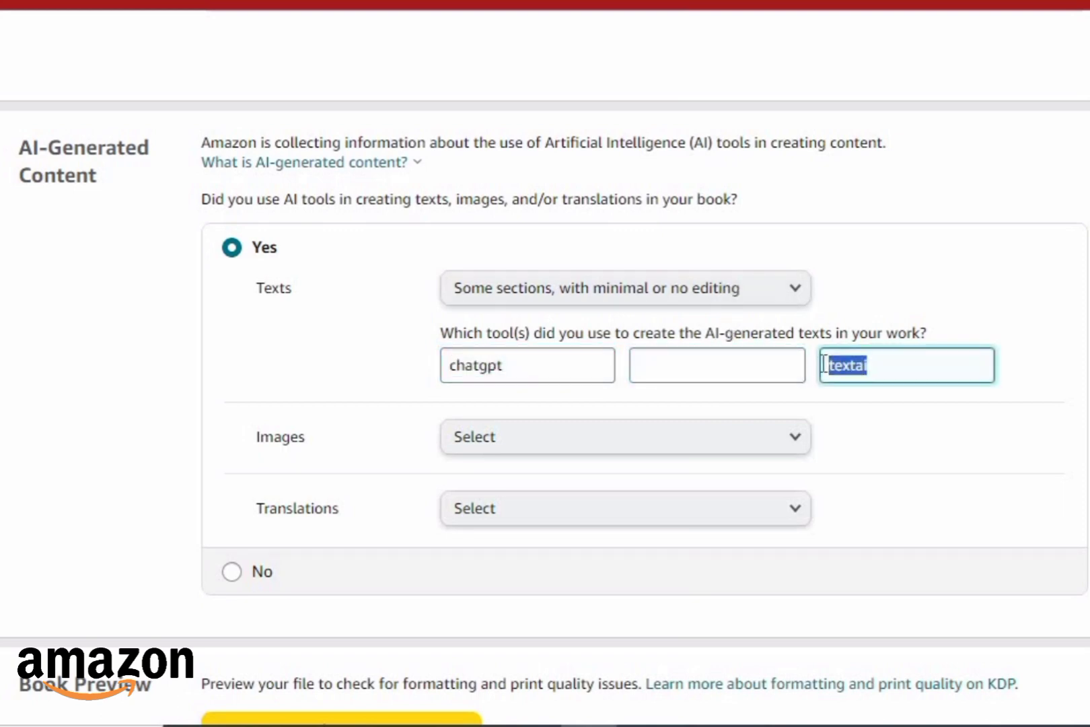
pyautogui.press('BackSpace')
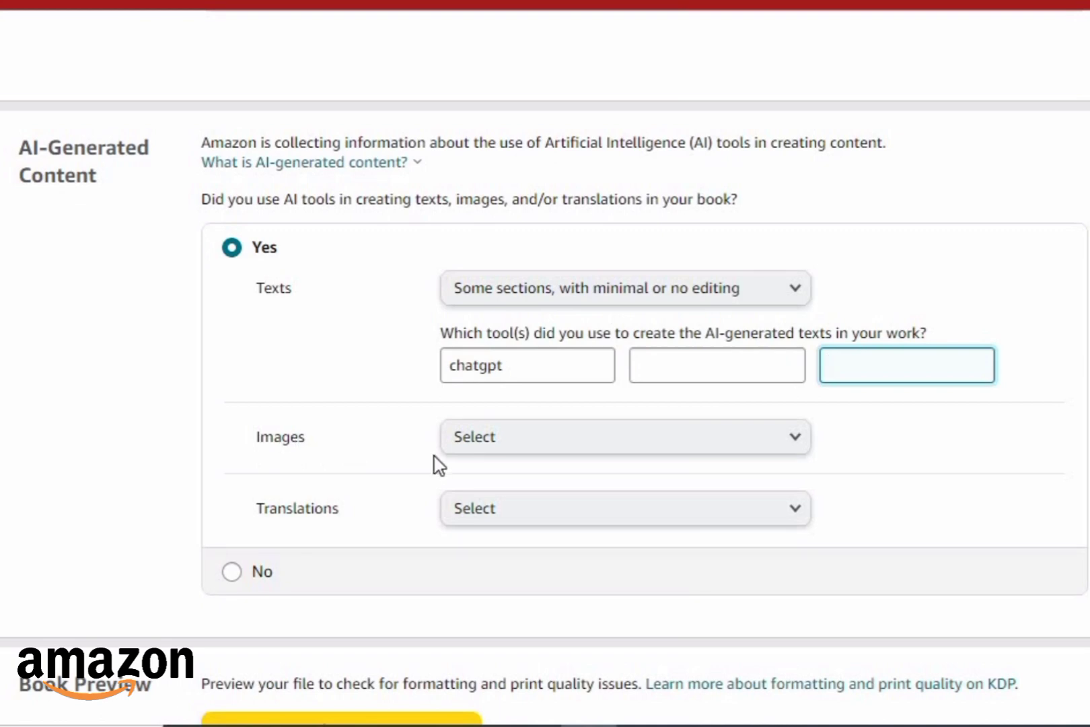
# - Set the AI use for Images to "Many AI-generated images, with extensive editing" and enter mid-journey as the first tool used
pyautogui.click(791, 448)
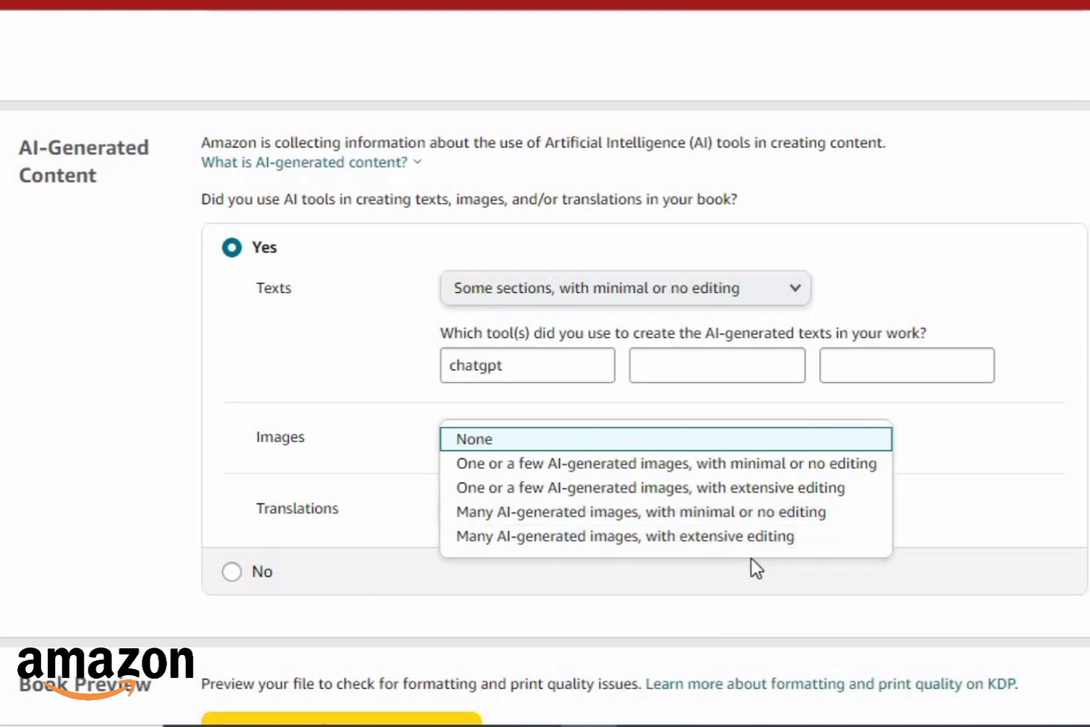
pyautogui.click(592, 545)
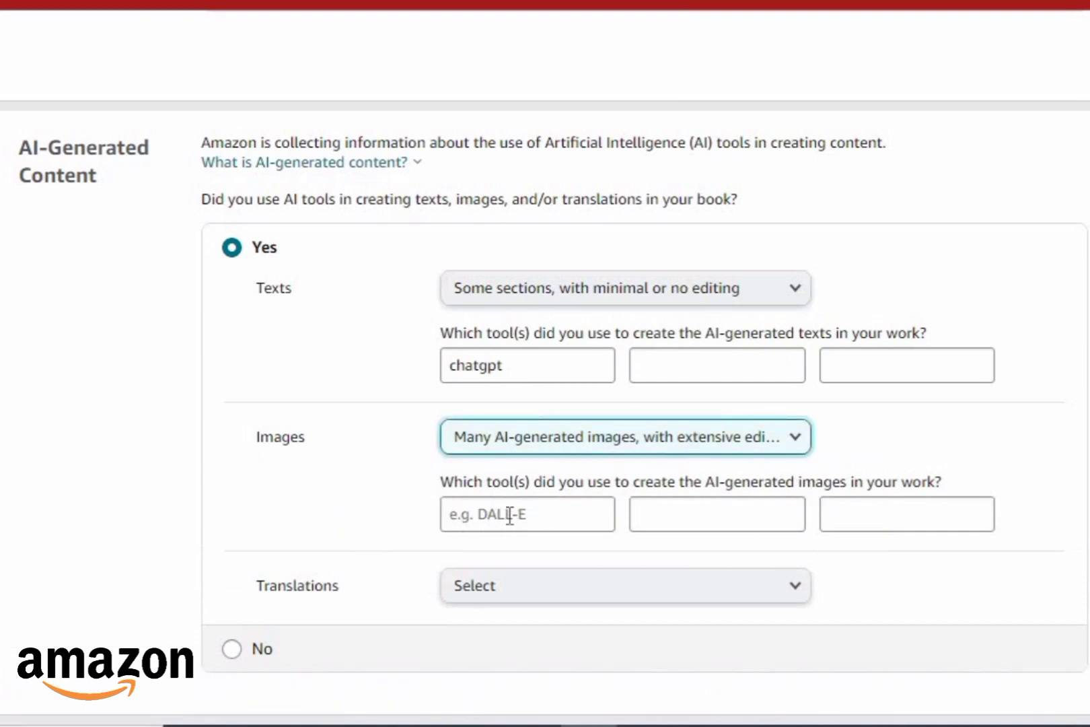
pyautogui.click(673, 515)
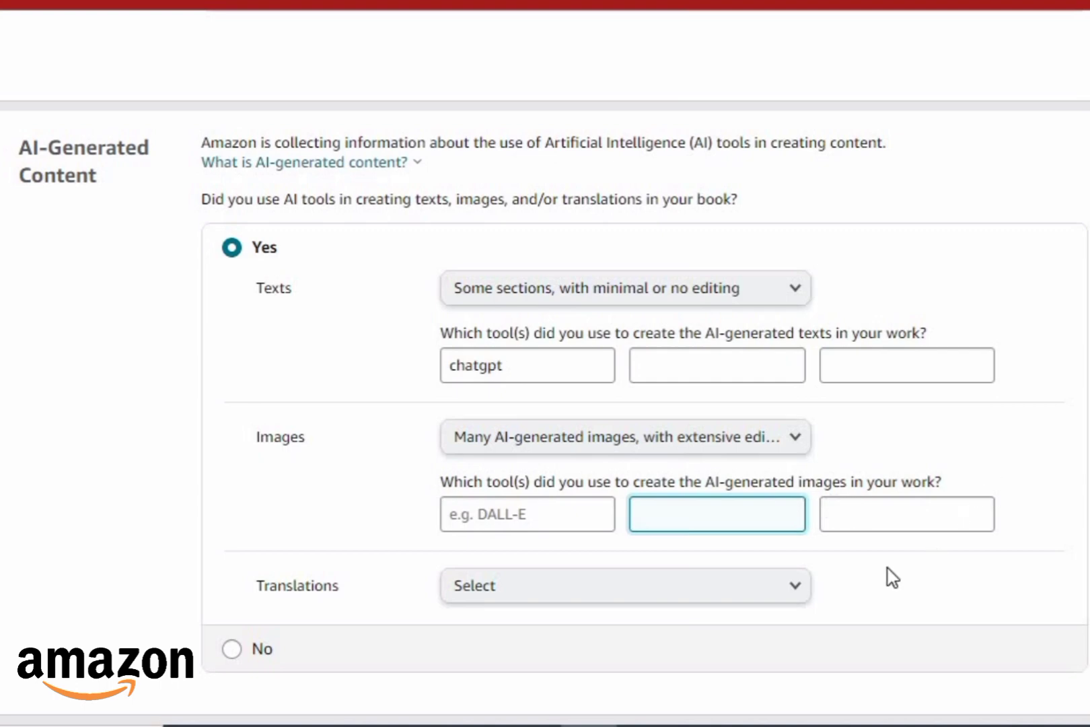
pyautogui.click(539, 516)
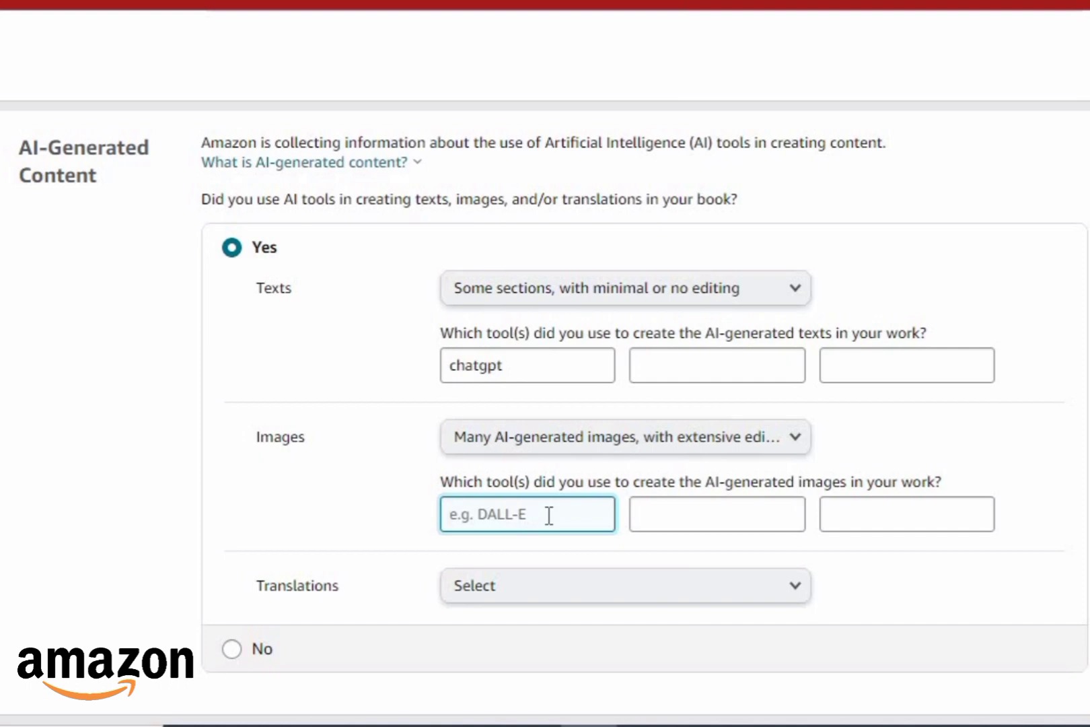
pyautogui.write('mid-journey')
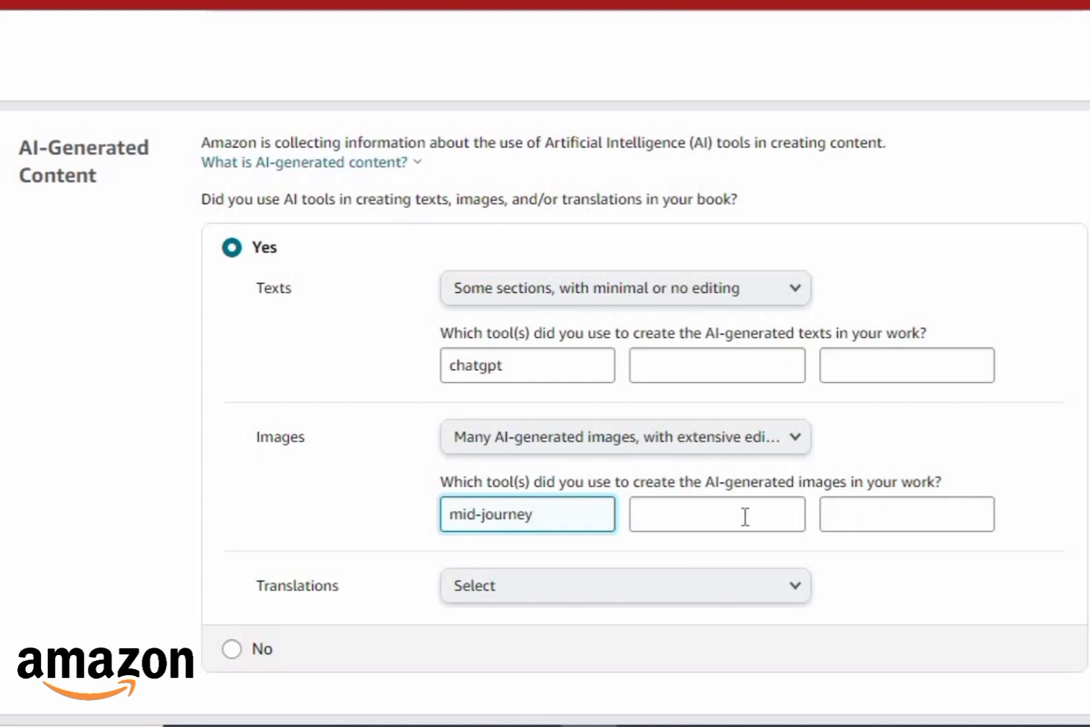
# - Set the AI use for Translations to "Entire work, with minimal or no editing" and go to its first tool entry
pyautogui.scroll(-5, 807, 511)
pyautogui.scroll(2, 720, 410)
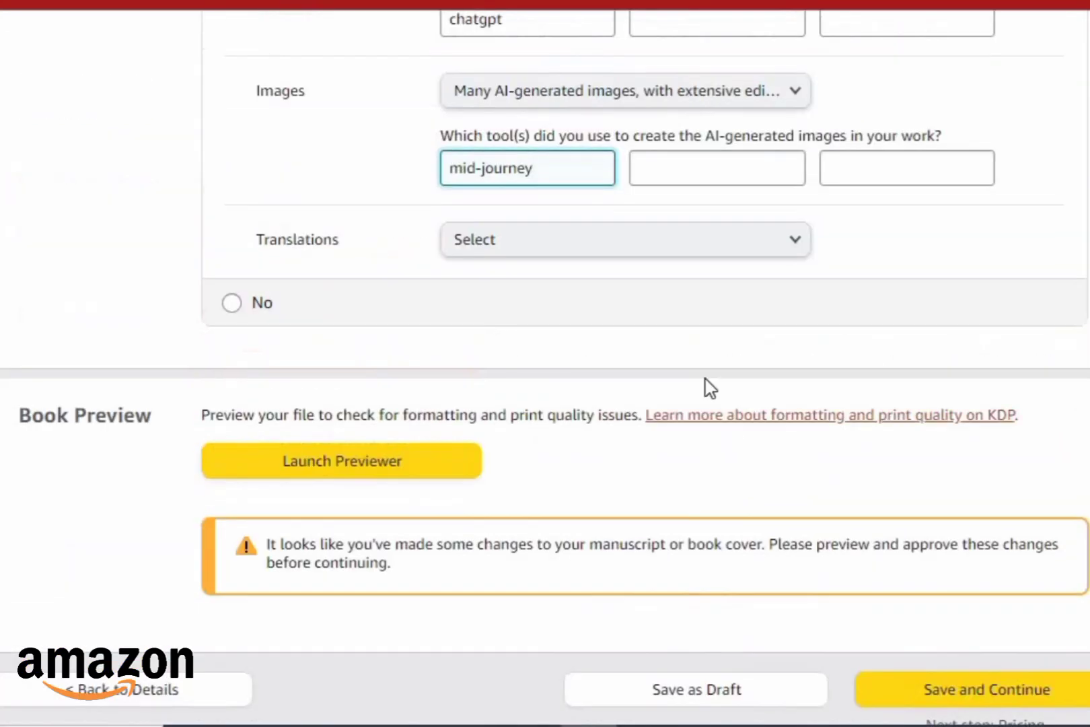
pyautogui.click(574, 255)
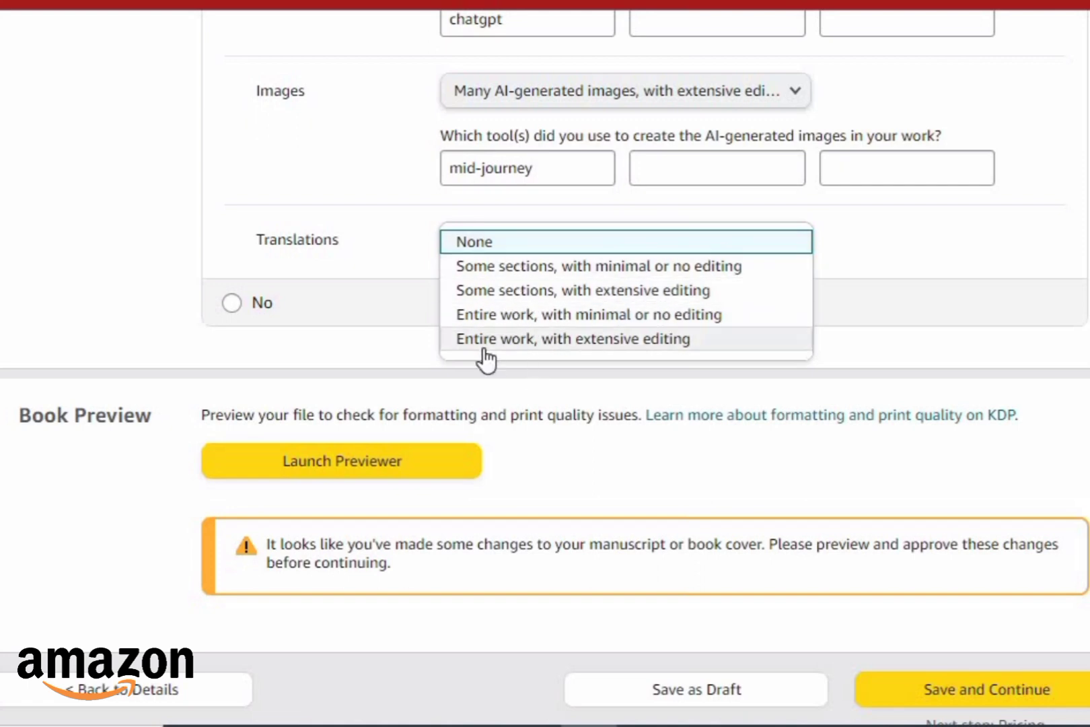
pyautogui.click(488, 316)
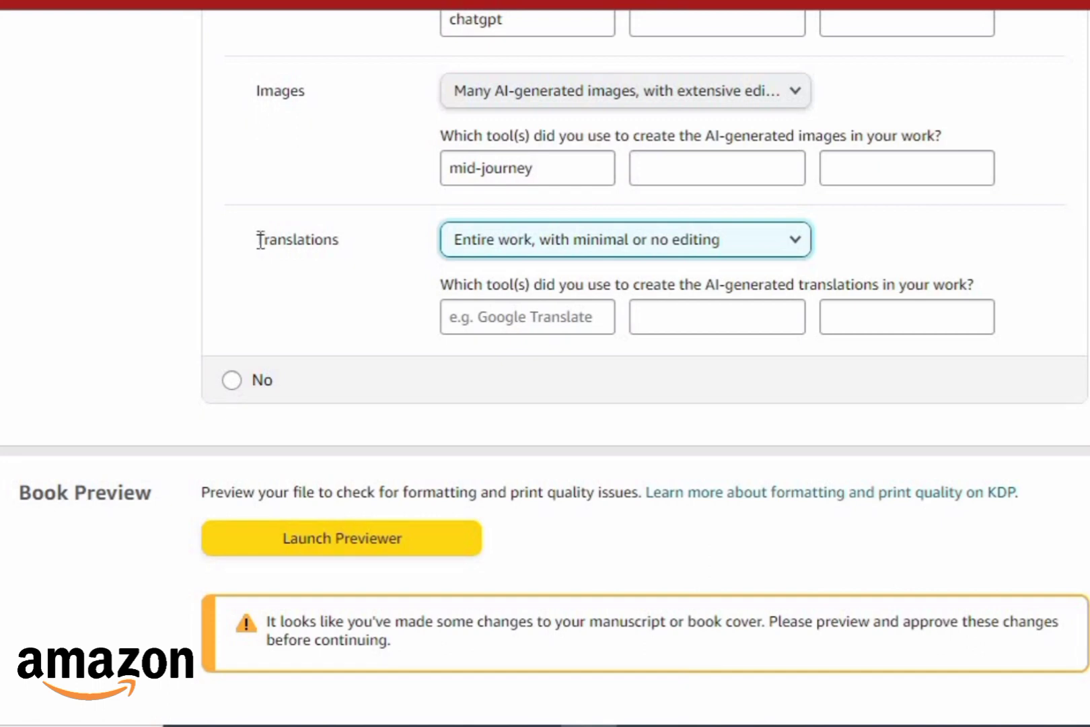
pyautogui.moveTo(259, 239); pyautogui.dragTo(340, 242)
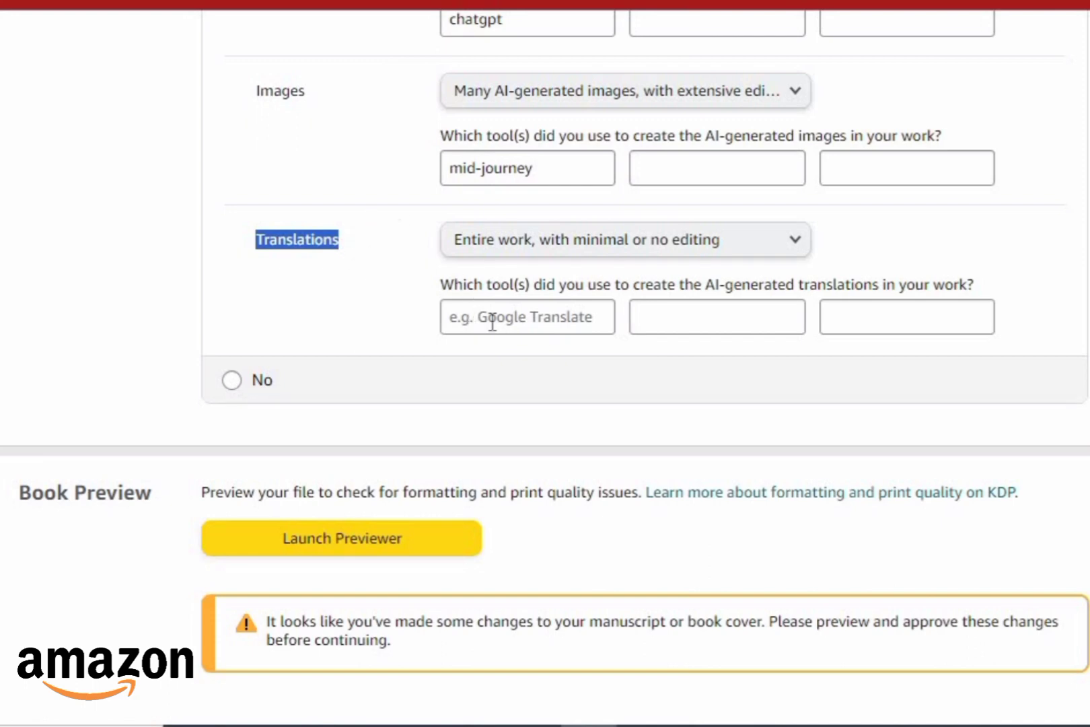
pyautogui.click(601, 318)
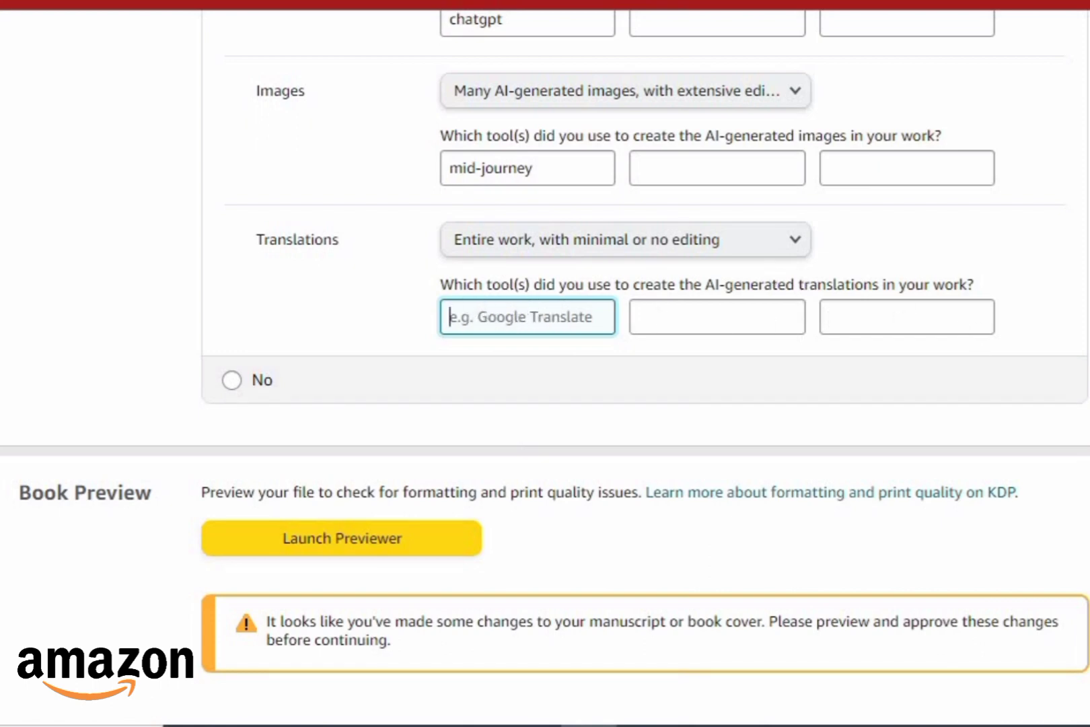
# - Review the AI-Generated Content answers and tool questions for Texts, Images and Translations
pyautogui.scroll(3, 839, 304)
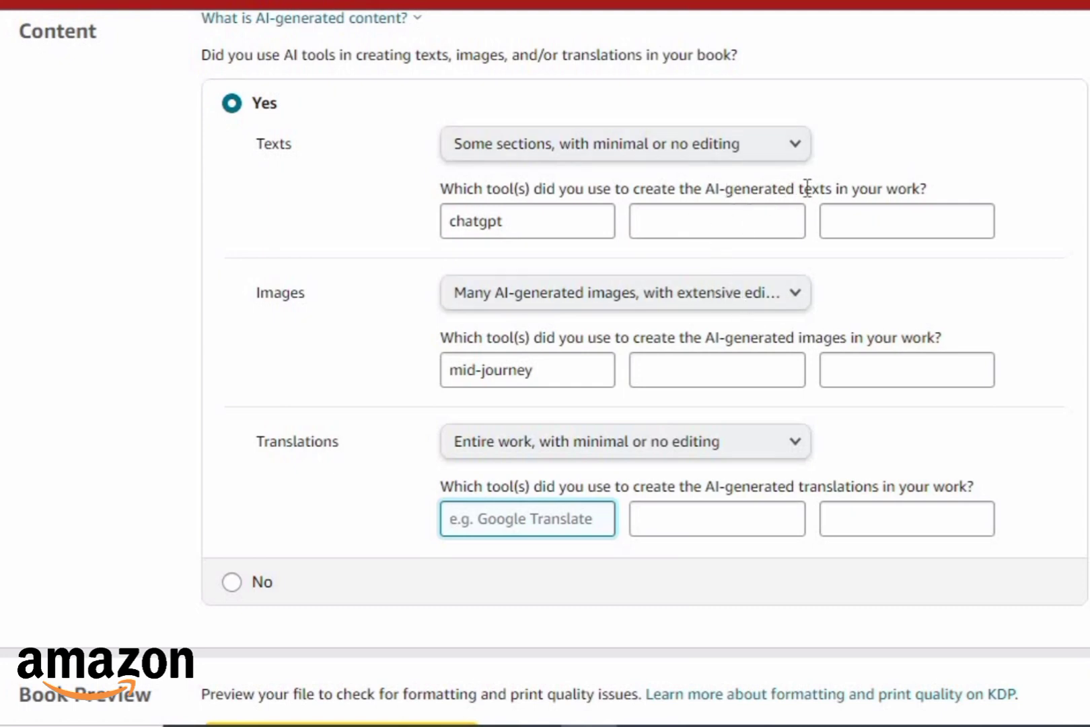
pyautogui.moveTo(805, 189); pyautogui.dragTo(614, 191)
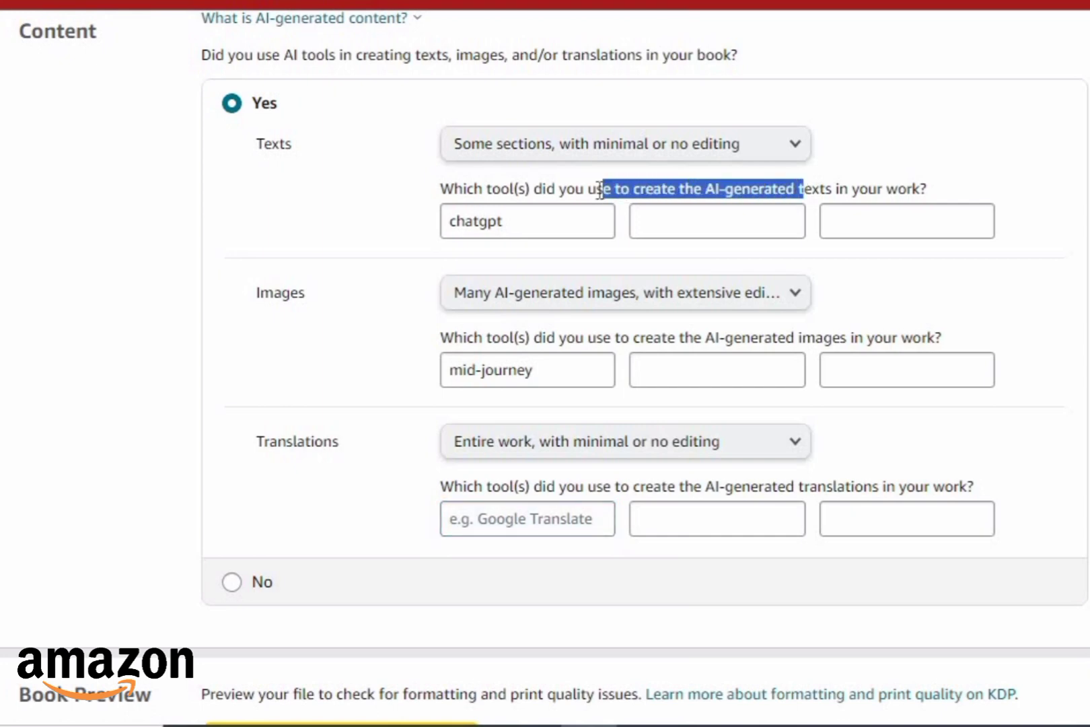
pyautogui.click(651, 191)
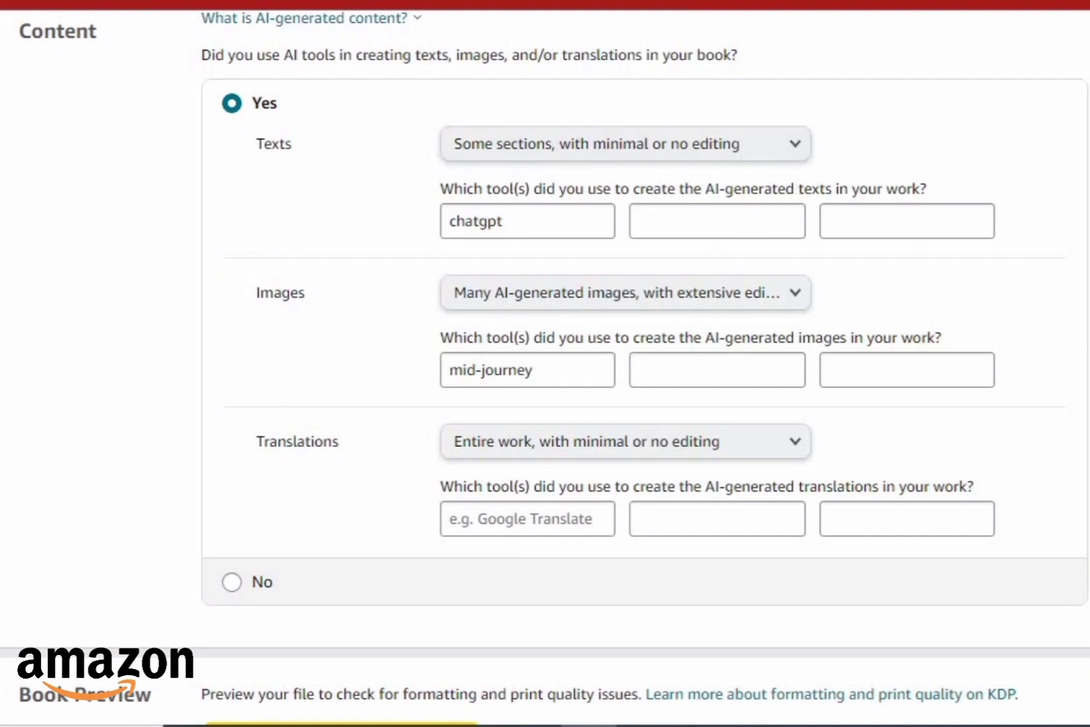
pyautogui.scroll(-1, 545, 363)
pyautogui.scroll(3, 545, 363)
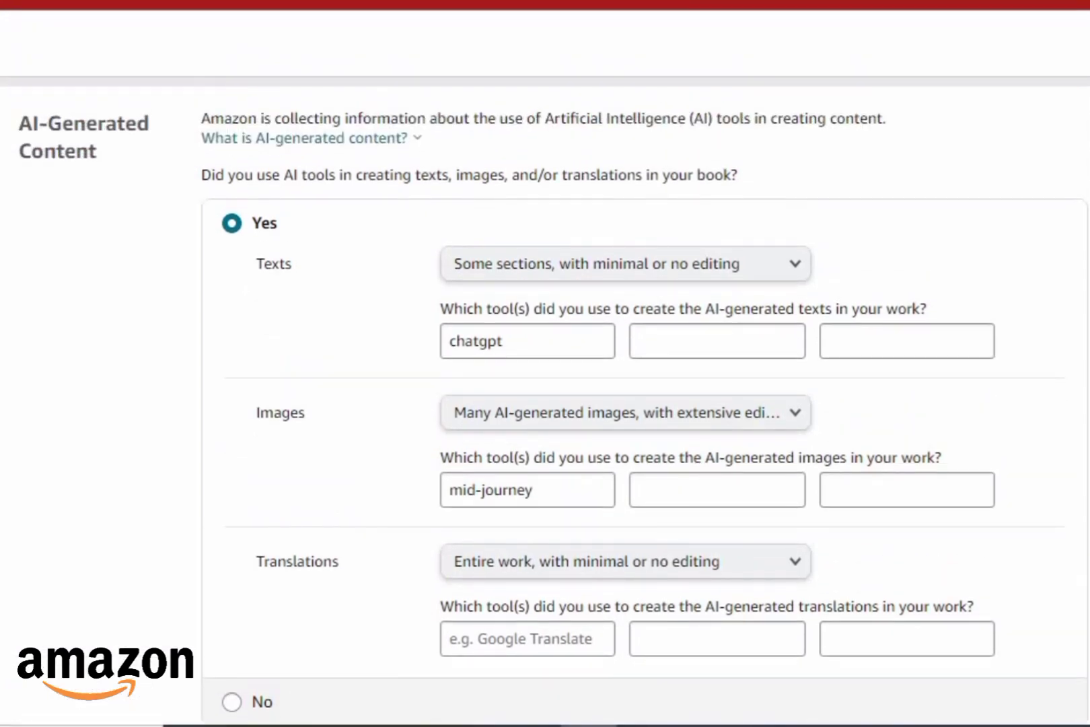
pyautogui.scroll(-2, 545, 363)
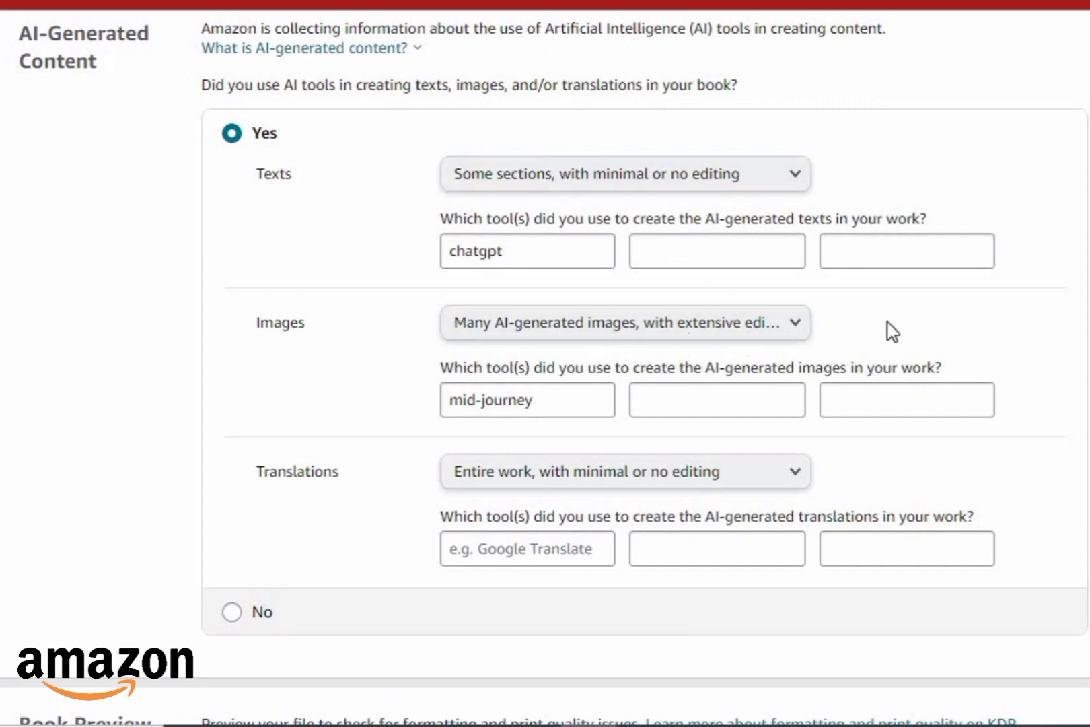
pyautogui.scroll(-2, 545, 363)
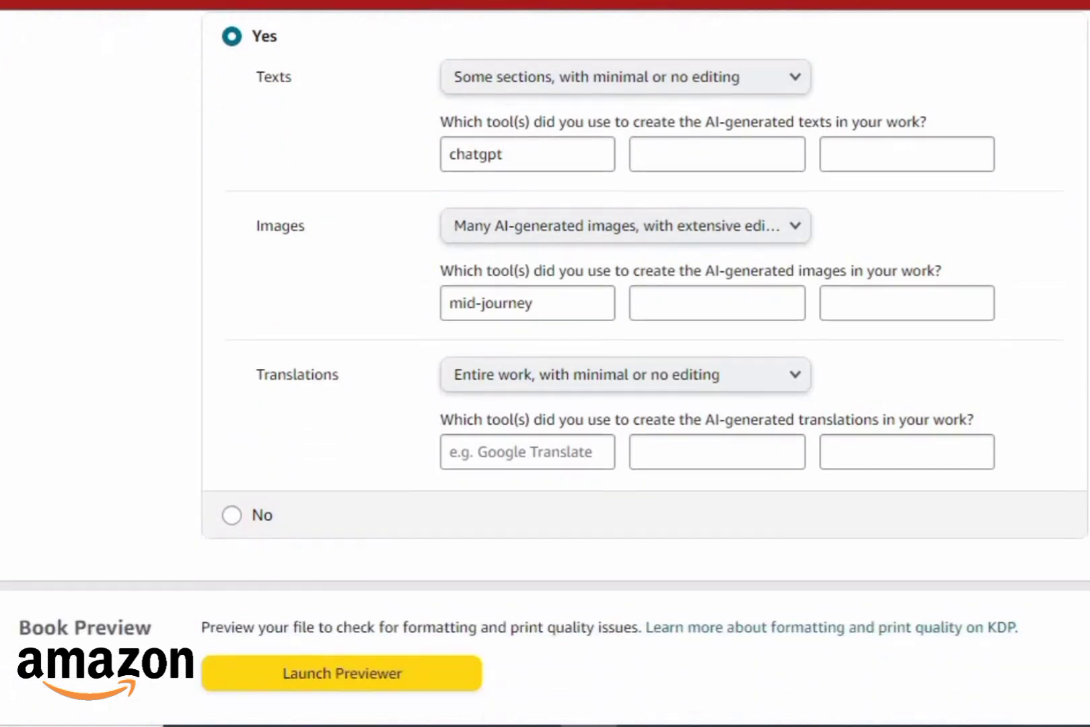
pyautogui.scroll(2, 545, 363)
pyautogui.scroll(-2, 545, 363)
pyautogui.scroll(-2, 545, 363)
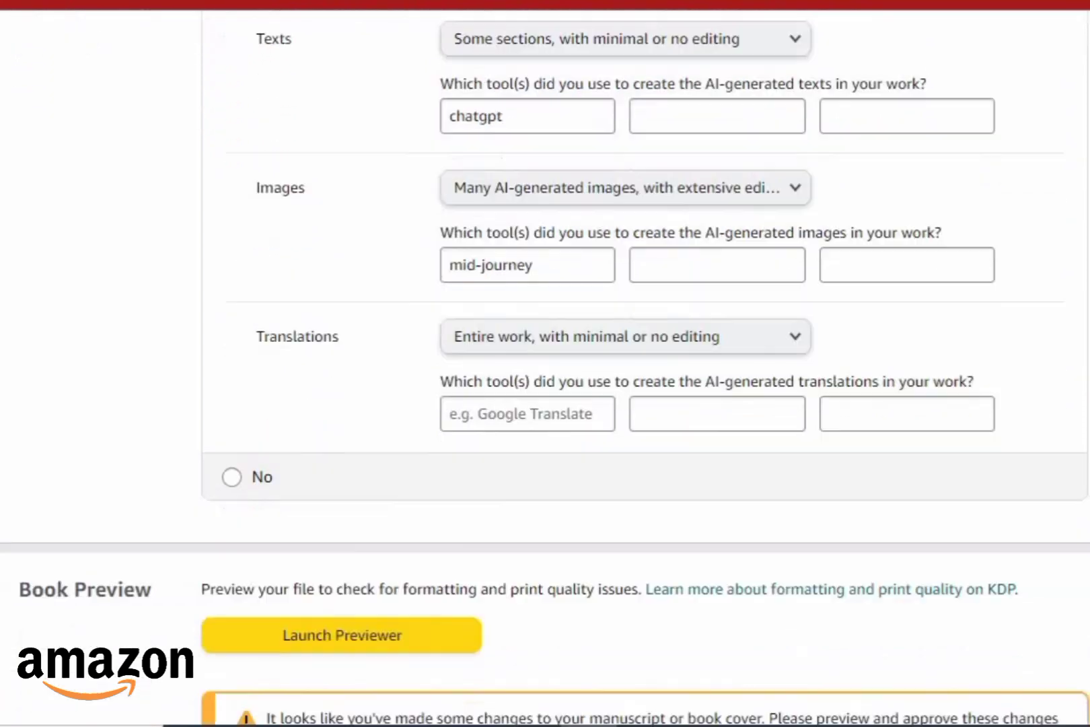
pyautogui.scroll(4, 545, 364)
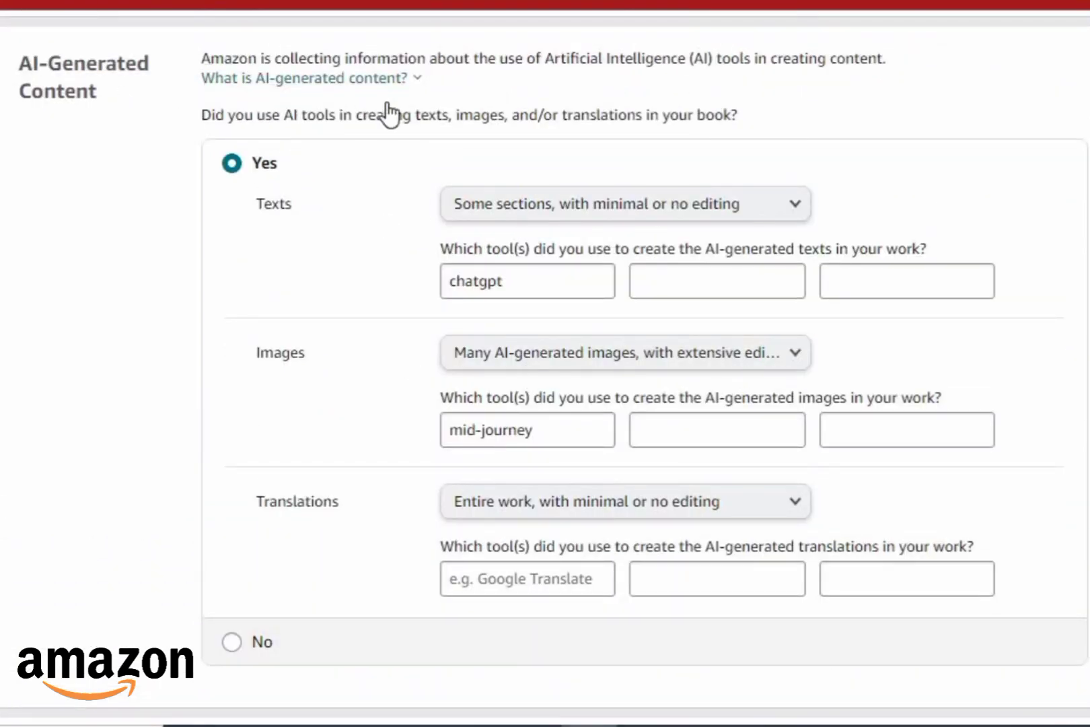
# - Reread the definitions of AI-generated and AI-assisted content in the KDP Content Guidelines
pyautogui.click(313, 79)
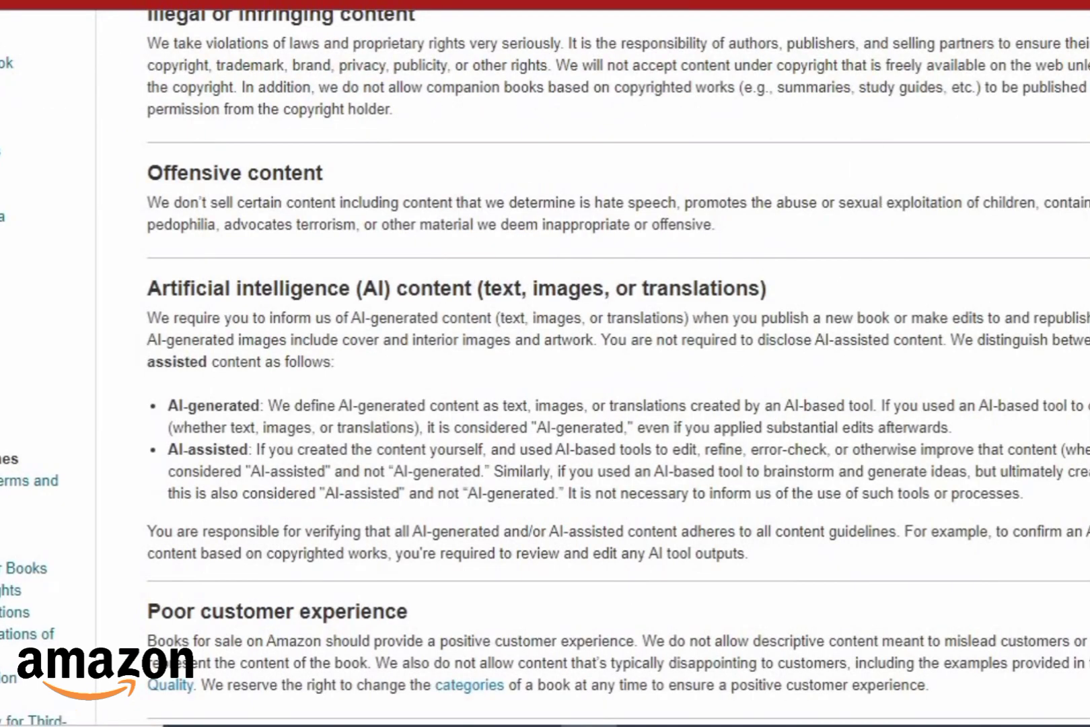
pyautogui.scroll(-2, 545, 367)
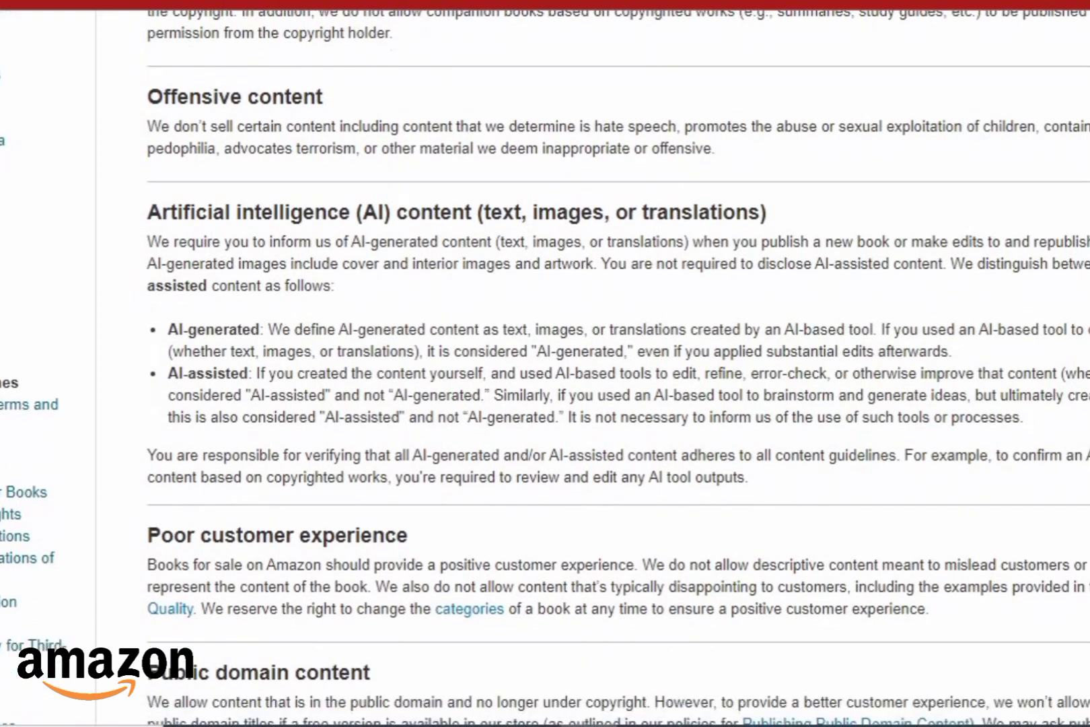